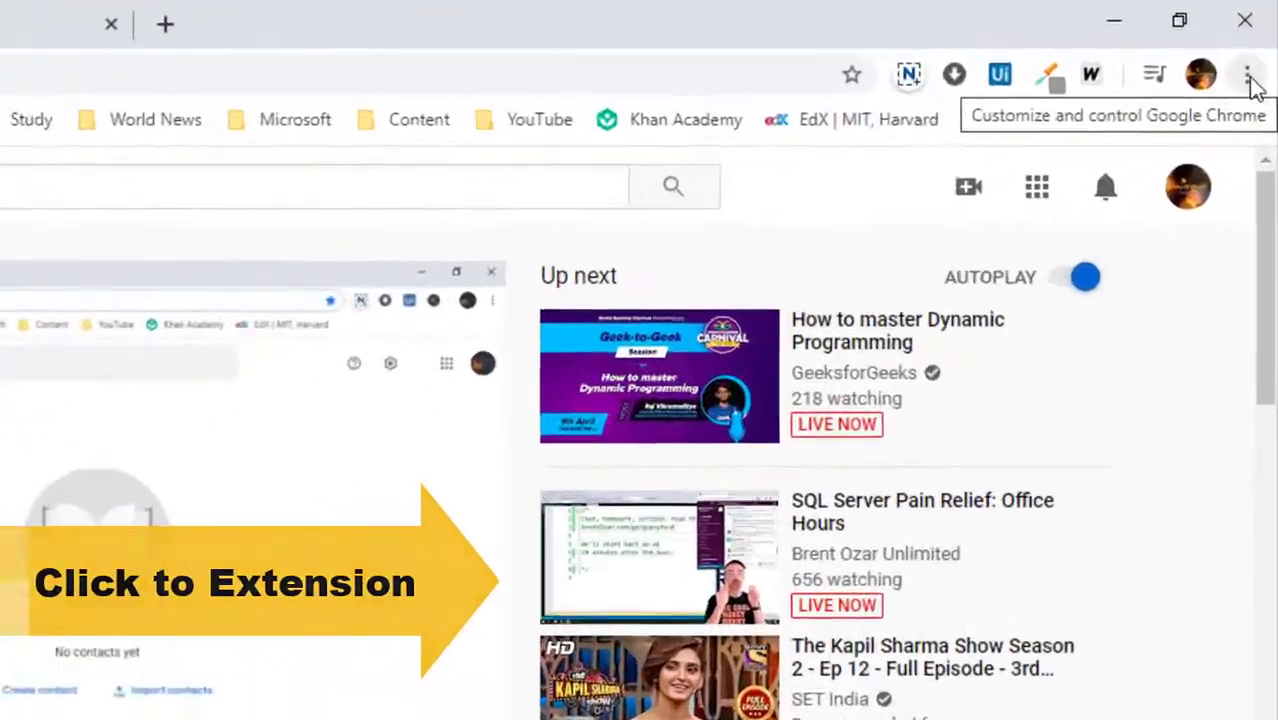
Step: Open the browser's extension management page and look through the installed extensions
click(1257, 50)
mouse_move(1150, 555)
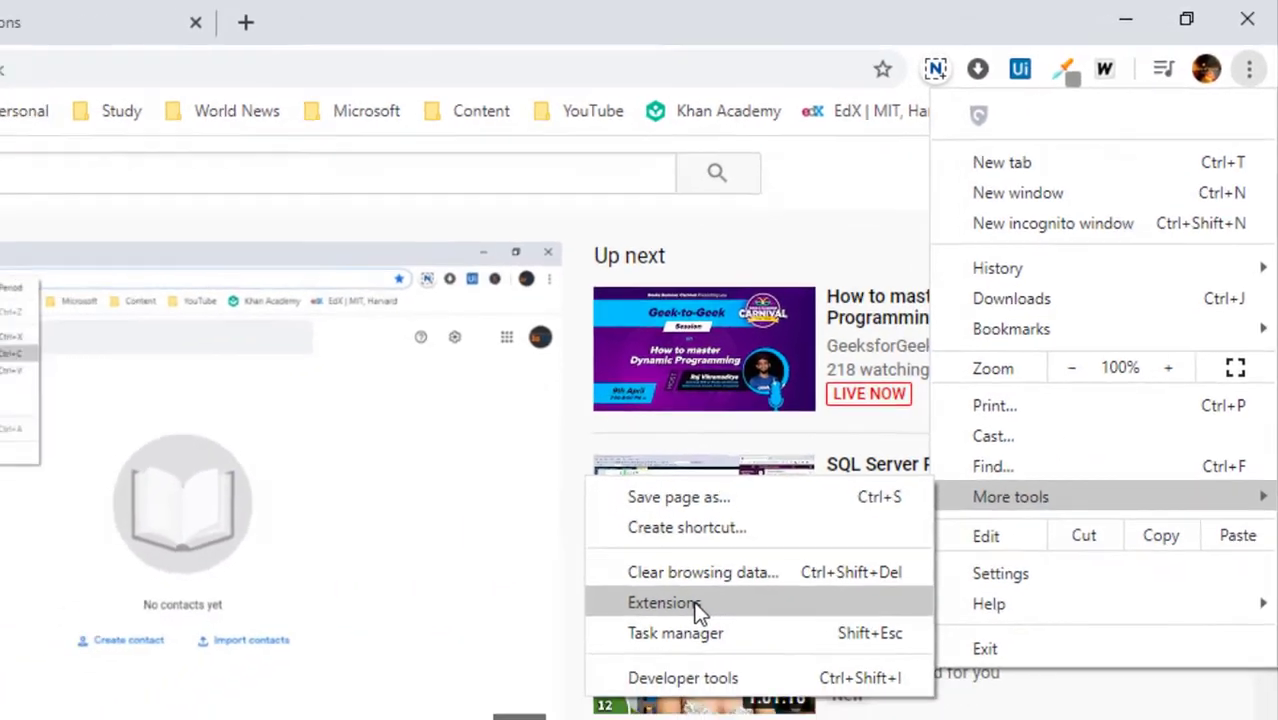
click(697, 612)
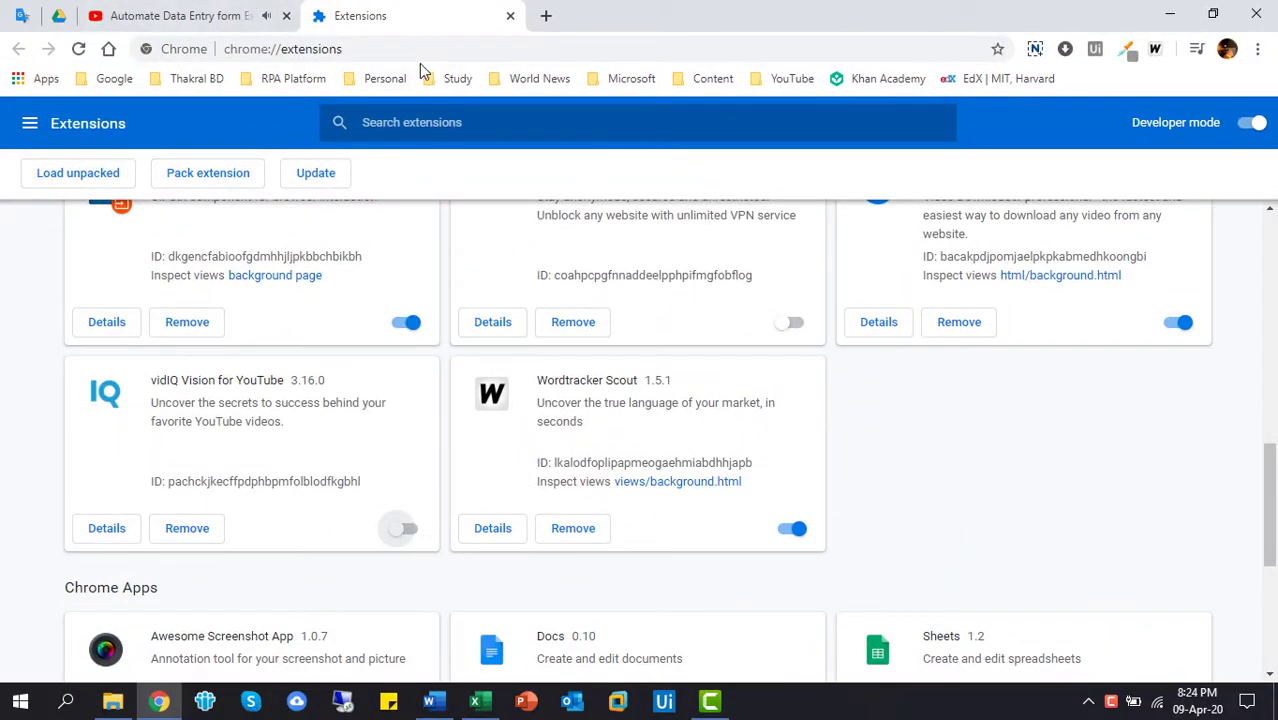
mouse_move(1267, 462)
mouse_down()
mouse_move(1267, 488)
mouse_move(1265, 385)
mouse_move(1265, 412)
mouse_up()
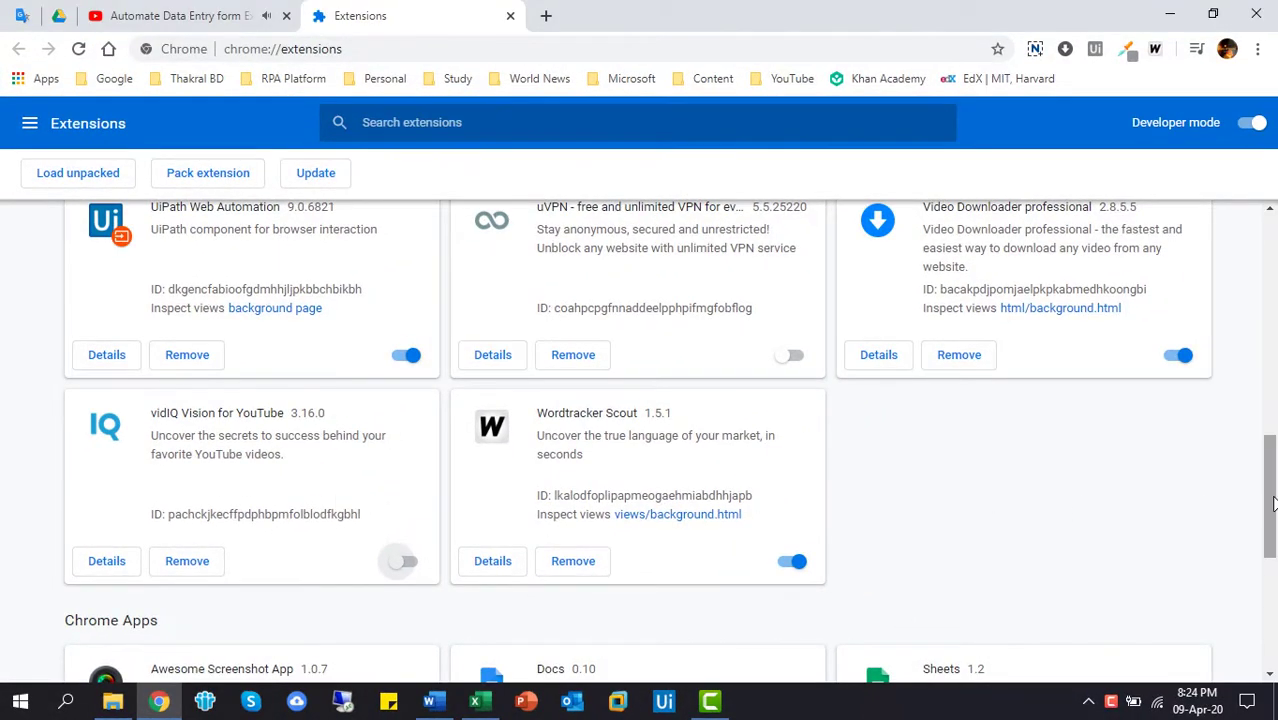
scroll(158, 392, up, 5)
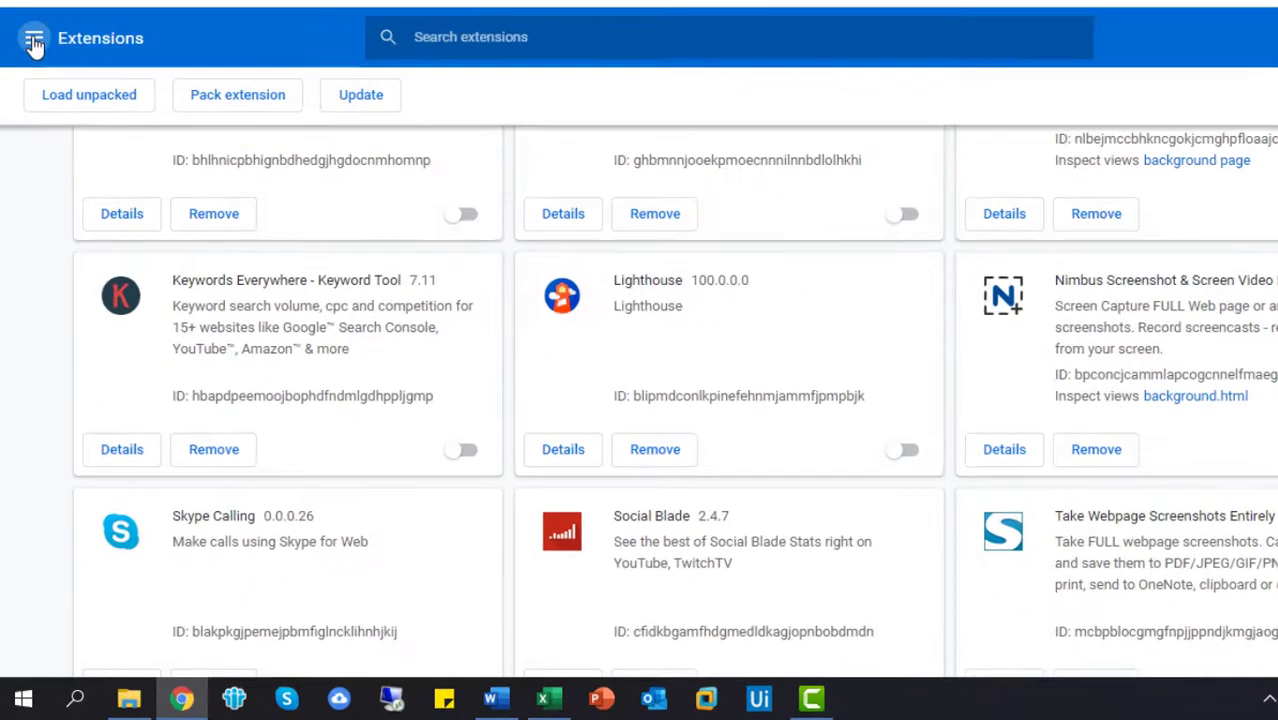
Step: Open the Chrome Web Store from the Extensions page and search it for vidiq
click(30, 128)
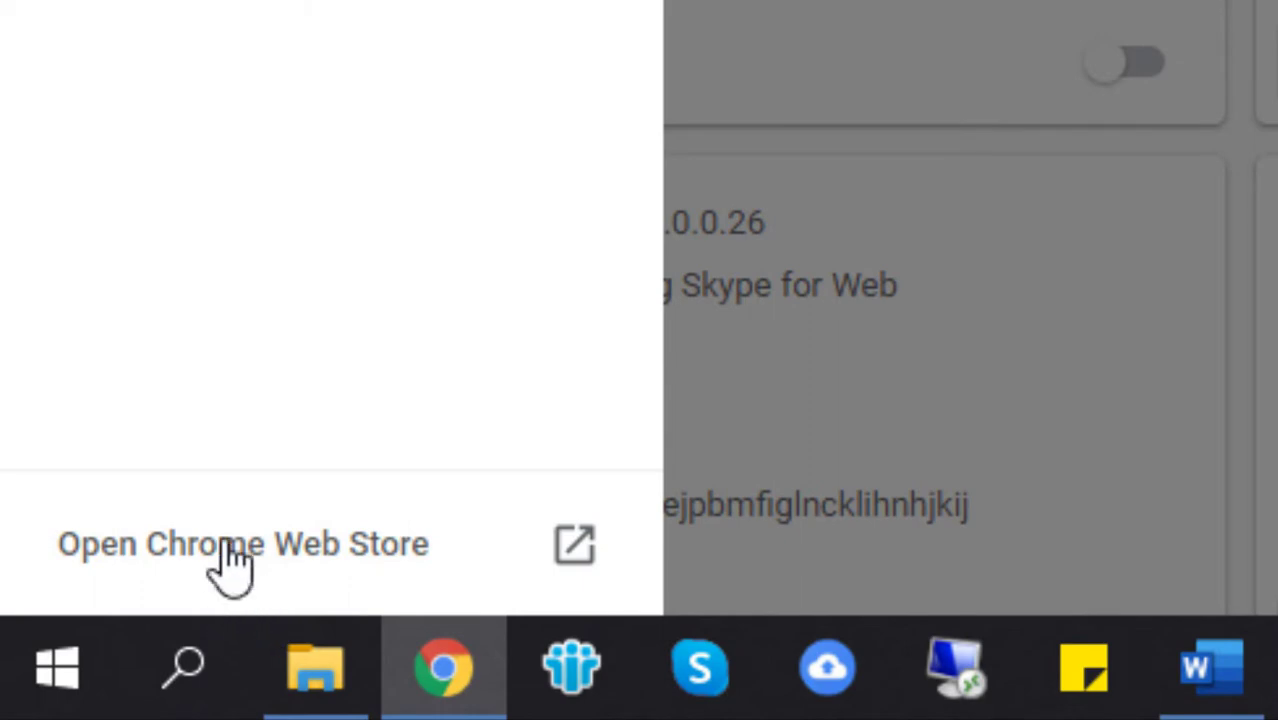
click(224, 548)
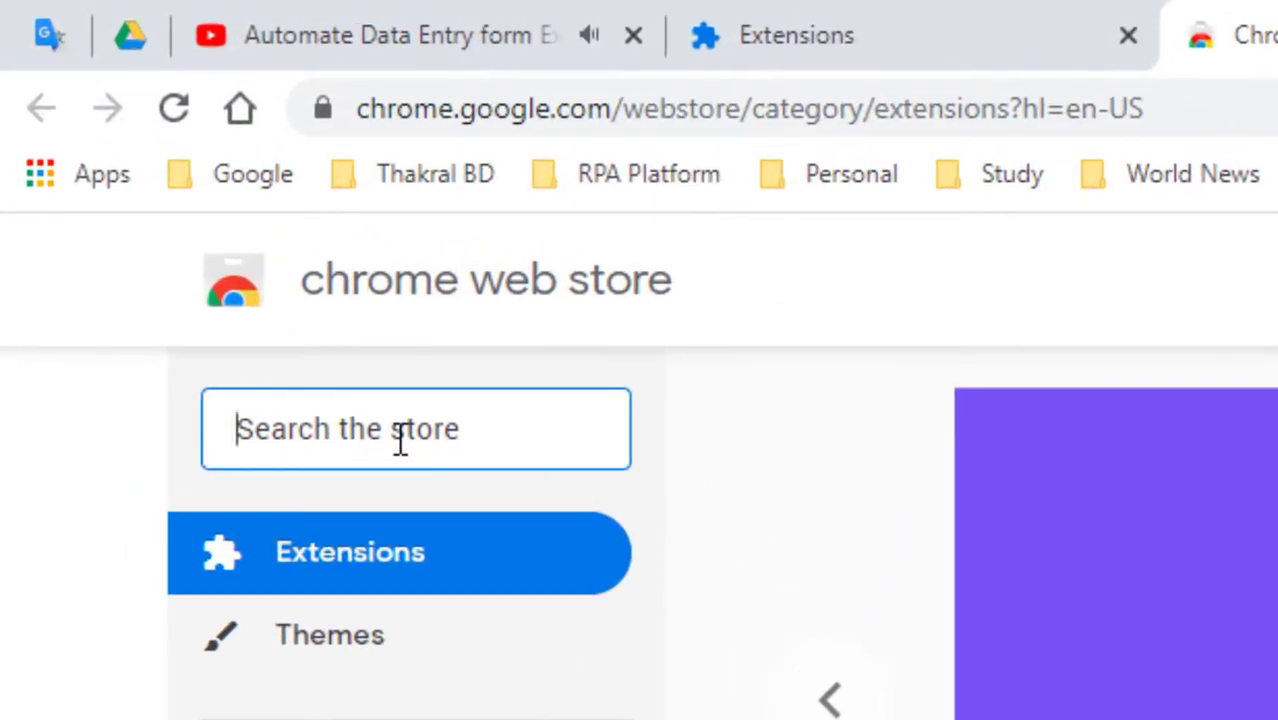
click(400, 438)
text(vidiq)
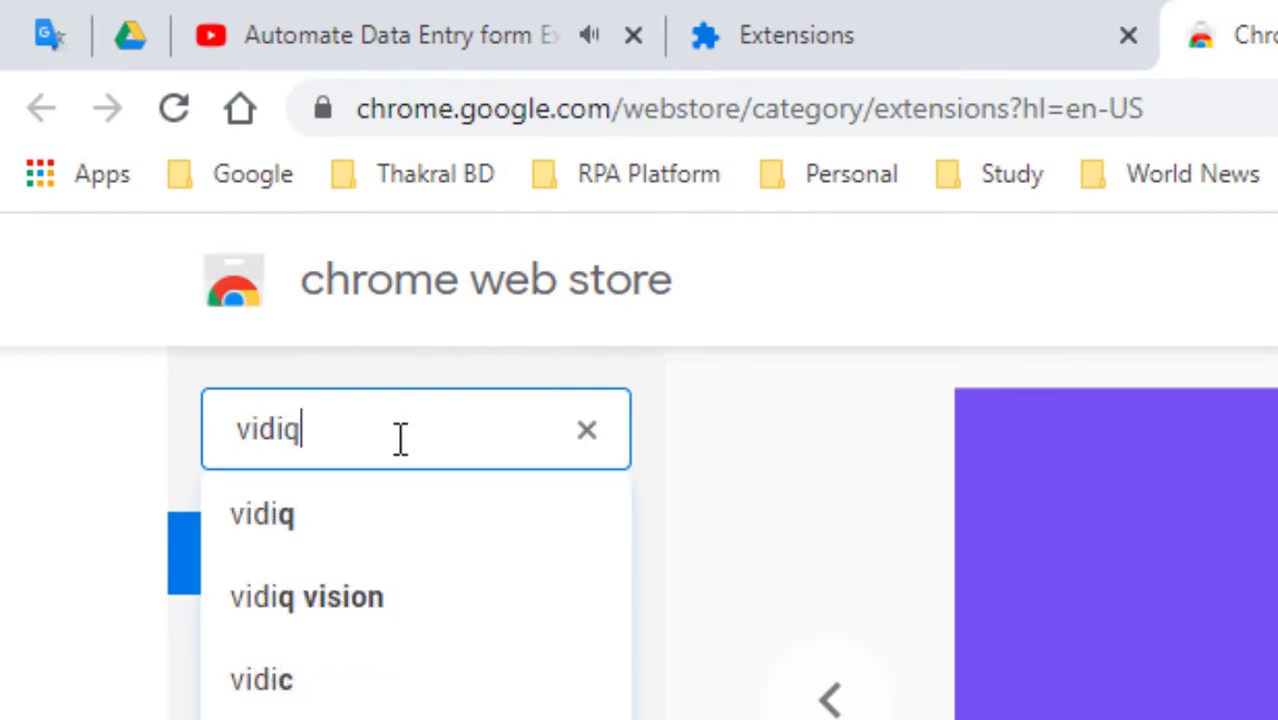
key(Return)
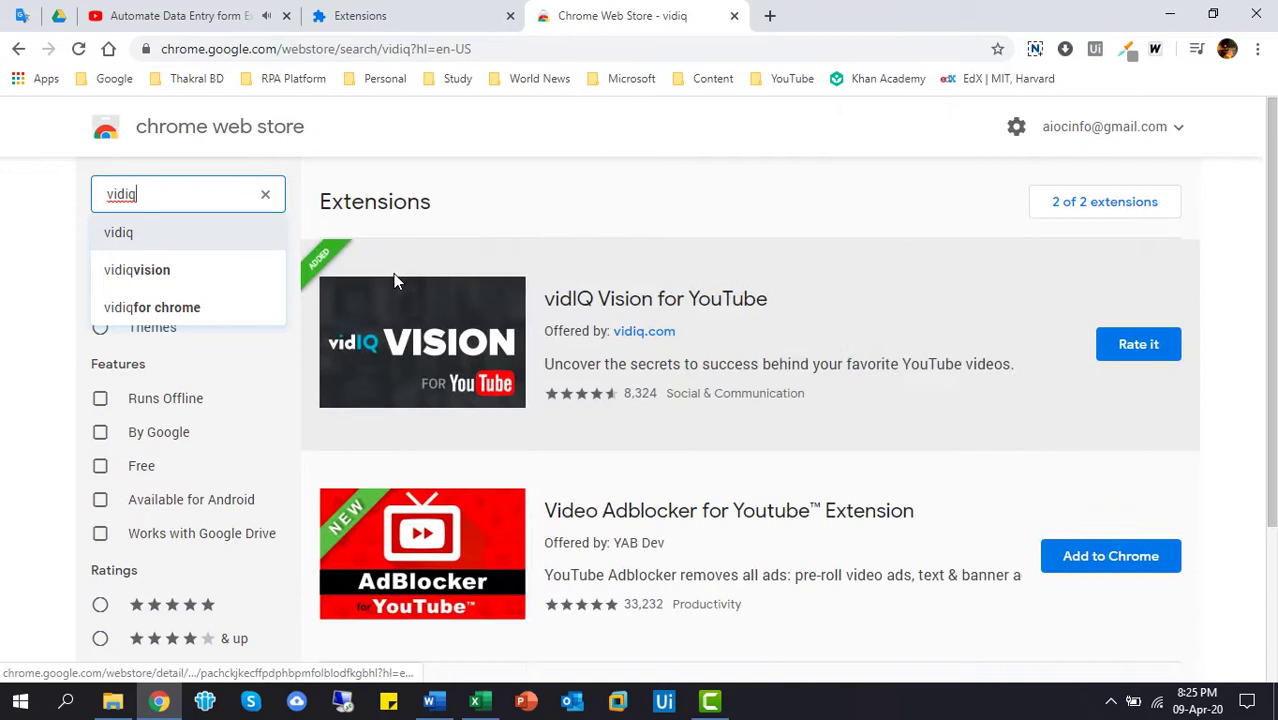
Step: Compare the store pages of vidIQ Vision for YouTube and Video Adblocker for Youtube, ending on the vidIQ Vision page
click(620, 300)
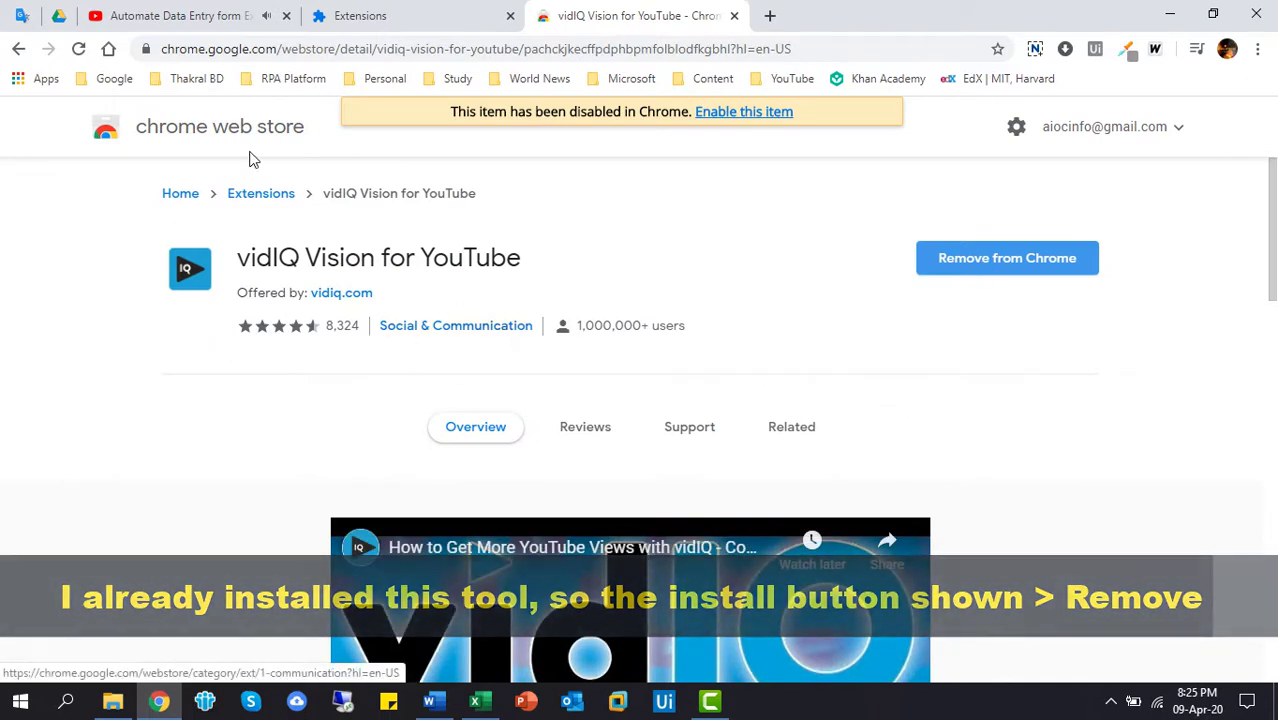
click(18, 48)
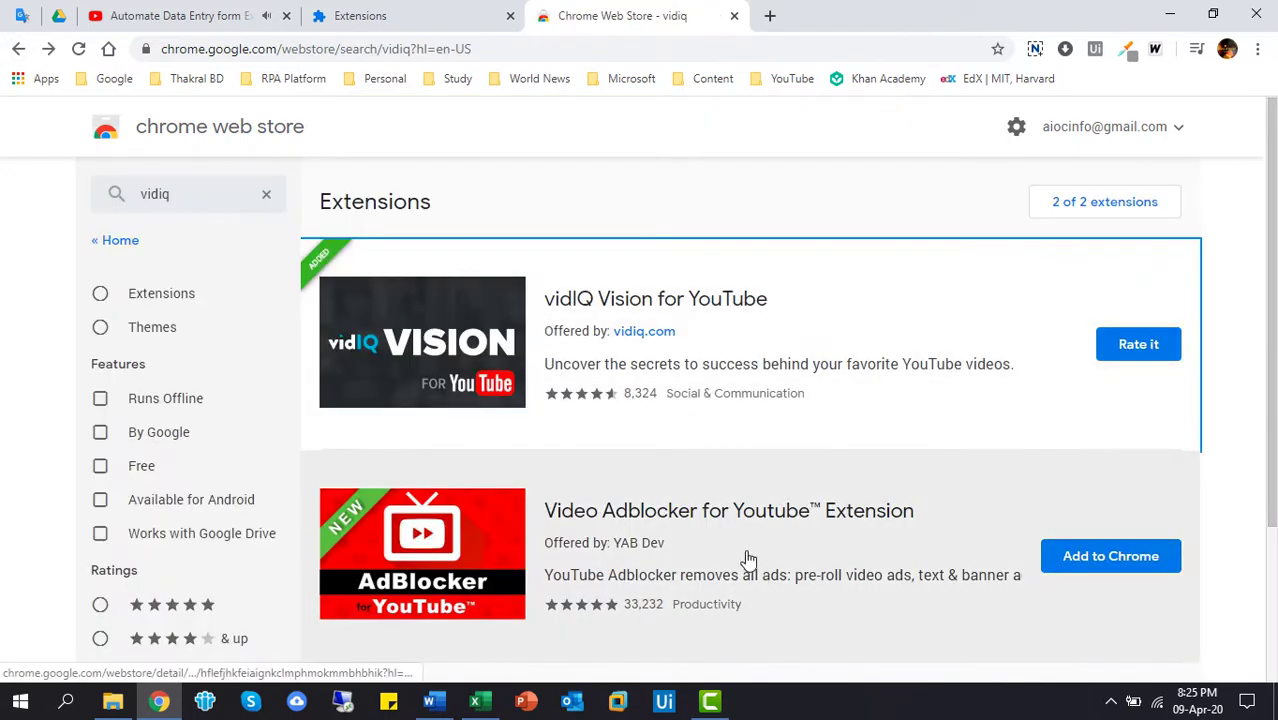
click(744, 557)
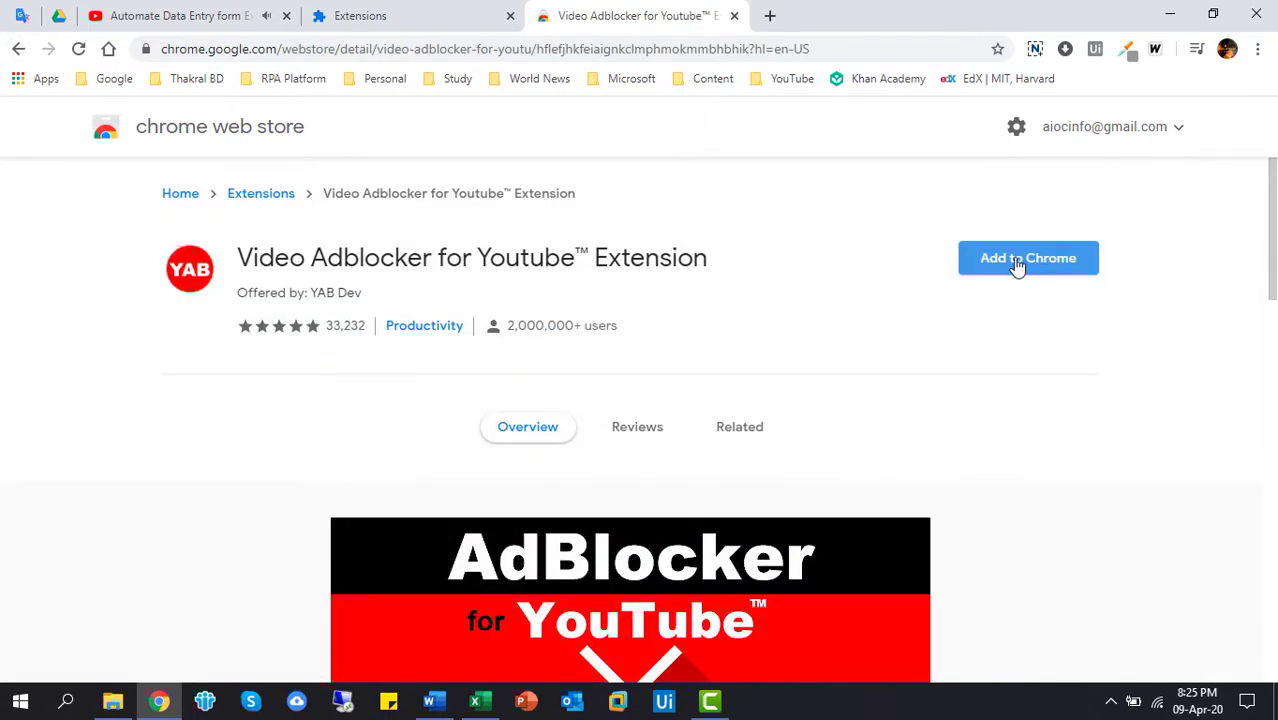
click(18, 48)
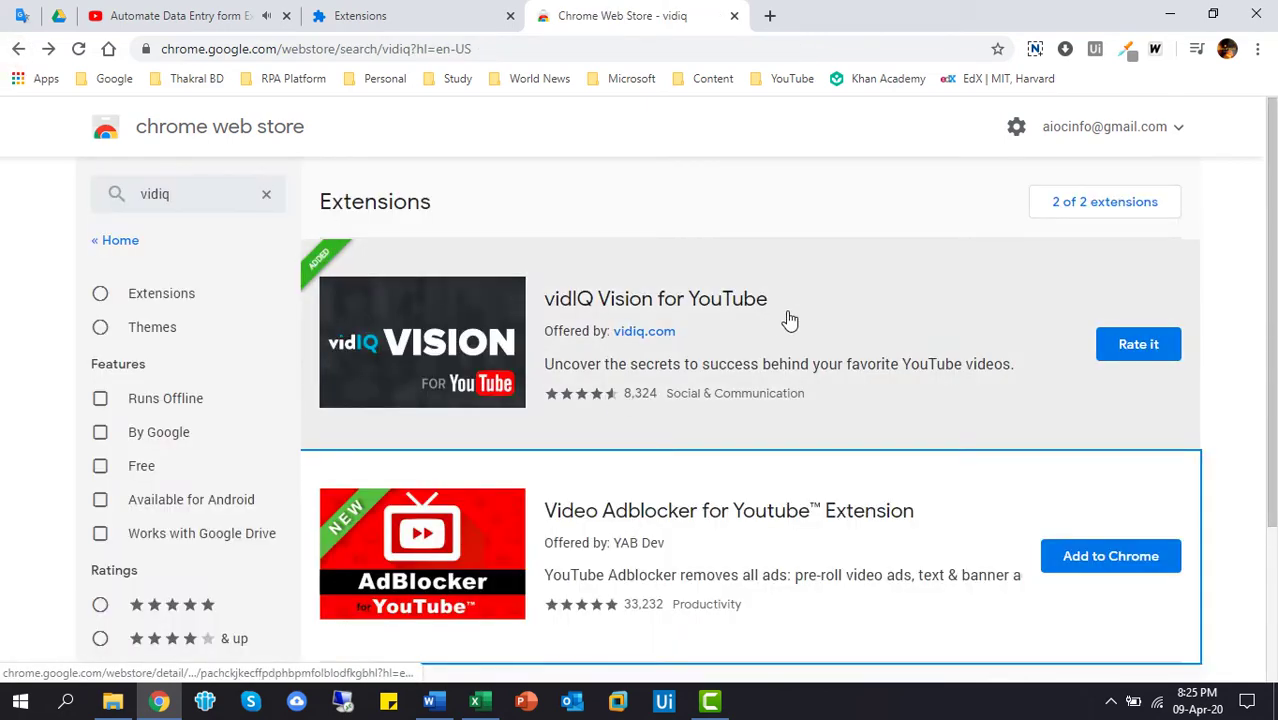
click(789, 319)
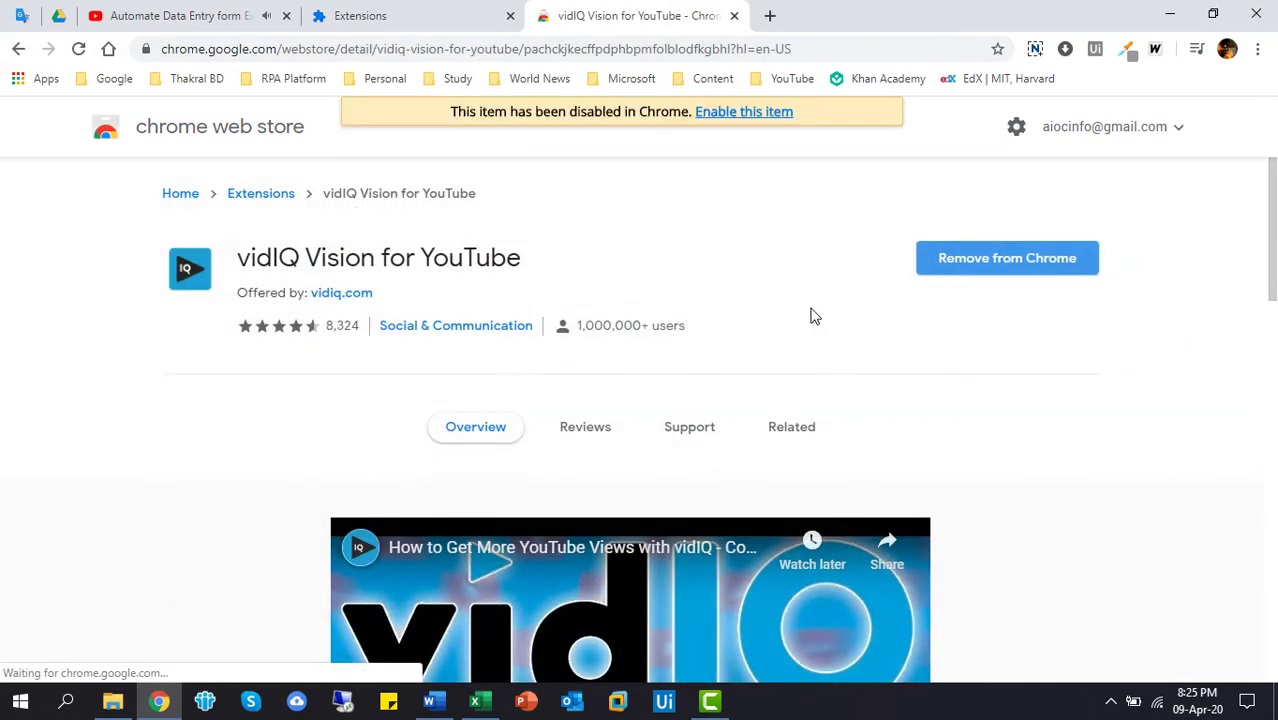
Step: Return to the Extensions page, place its tab after the web store tab, and enable vidIQ Vision for YouTube
click(460, 10)
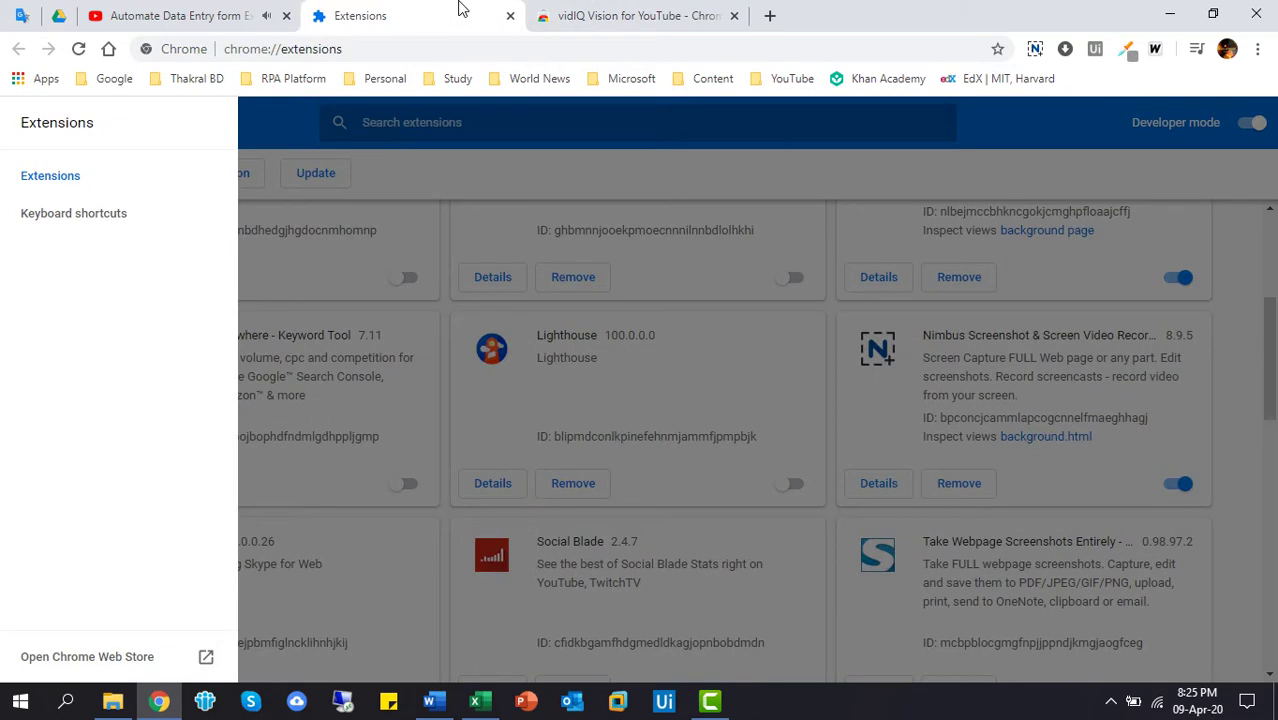
drag(460, 10, 687, 35)
click(764, 341)
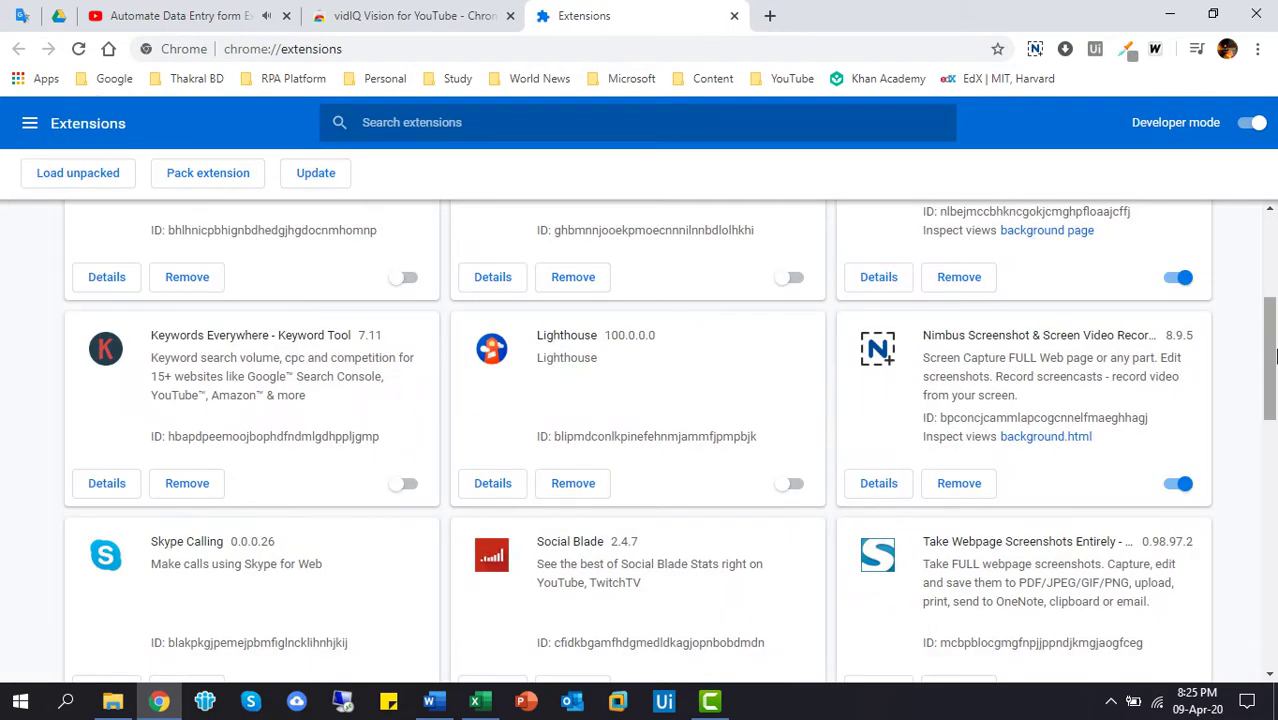
drag(1273, 360, 1273, 530)
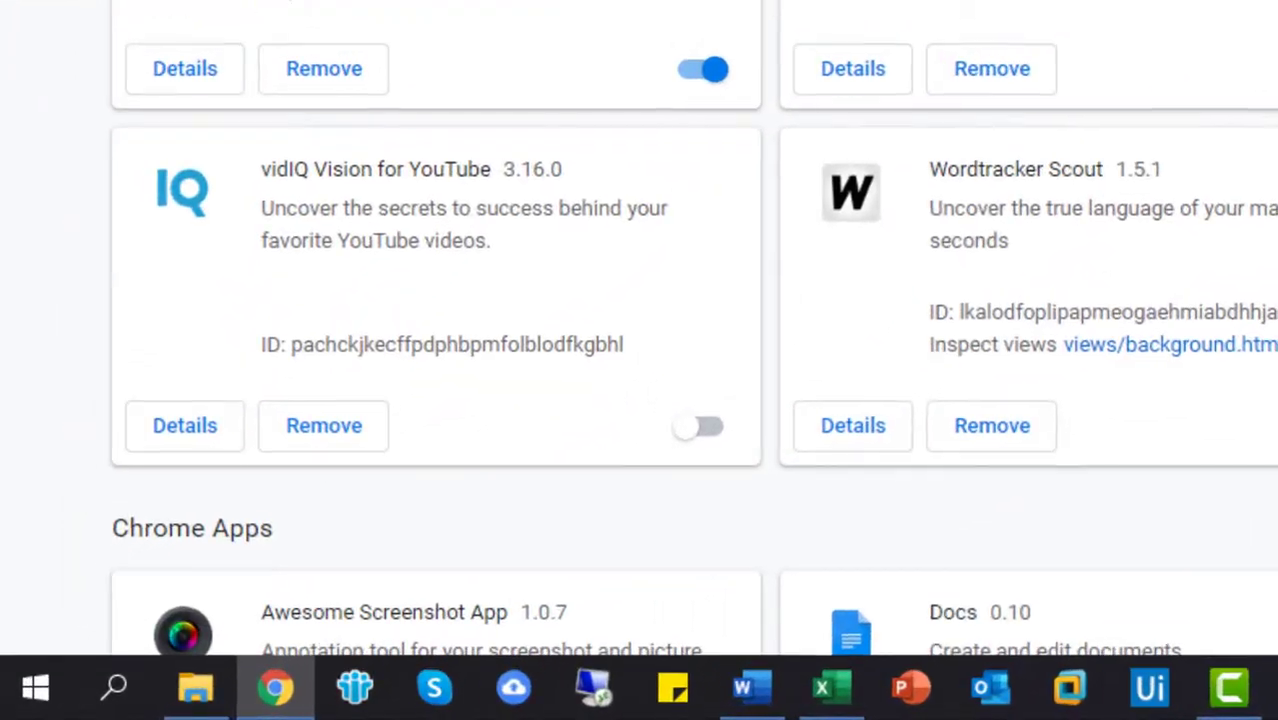
click(705, 430)
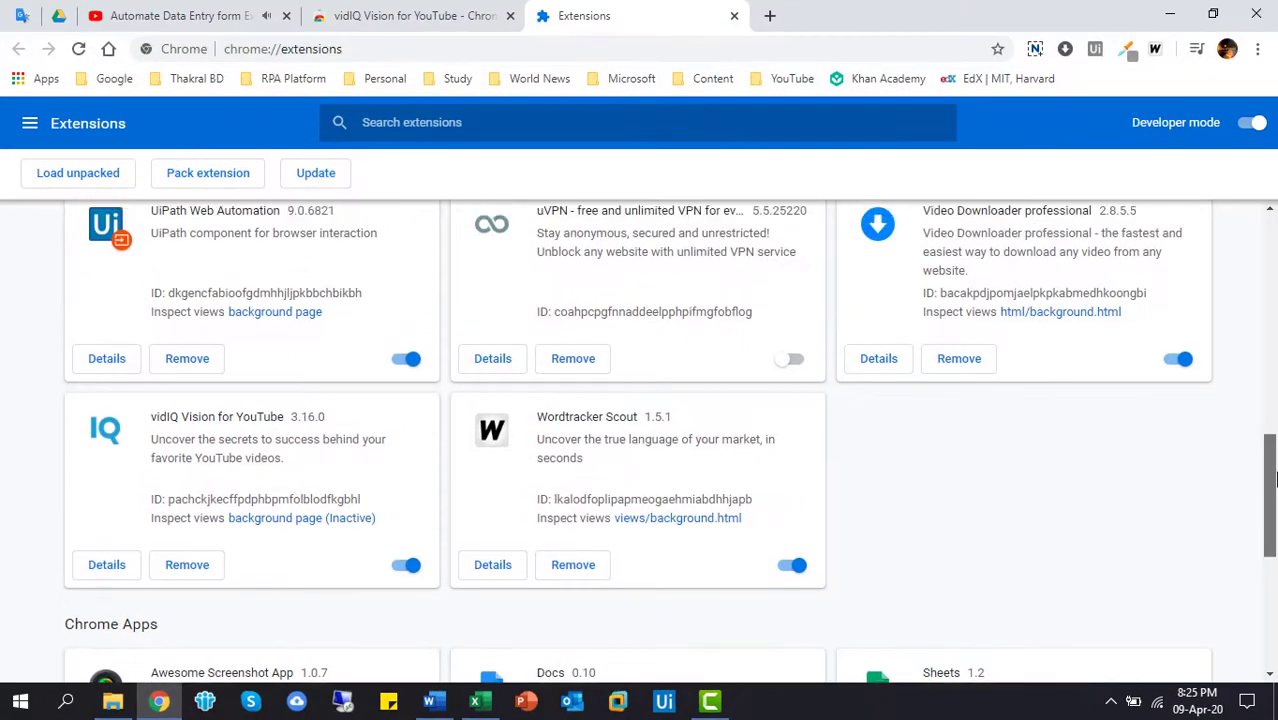
scroll(640, 440, up, 5)
Step: Switch to the open YouTube video about automating data entry, pause it and reload the page
click(175, 15)
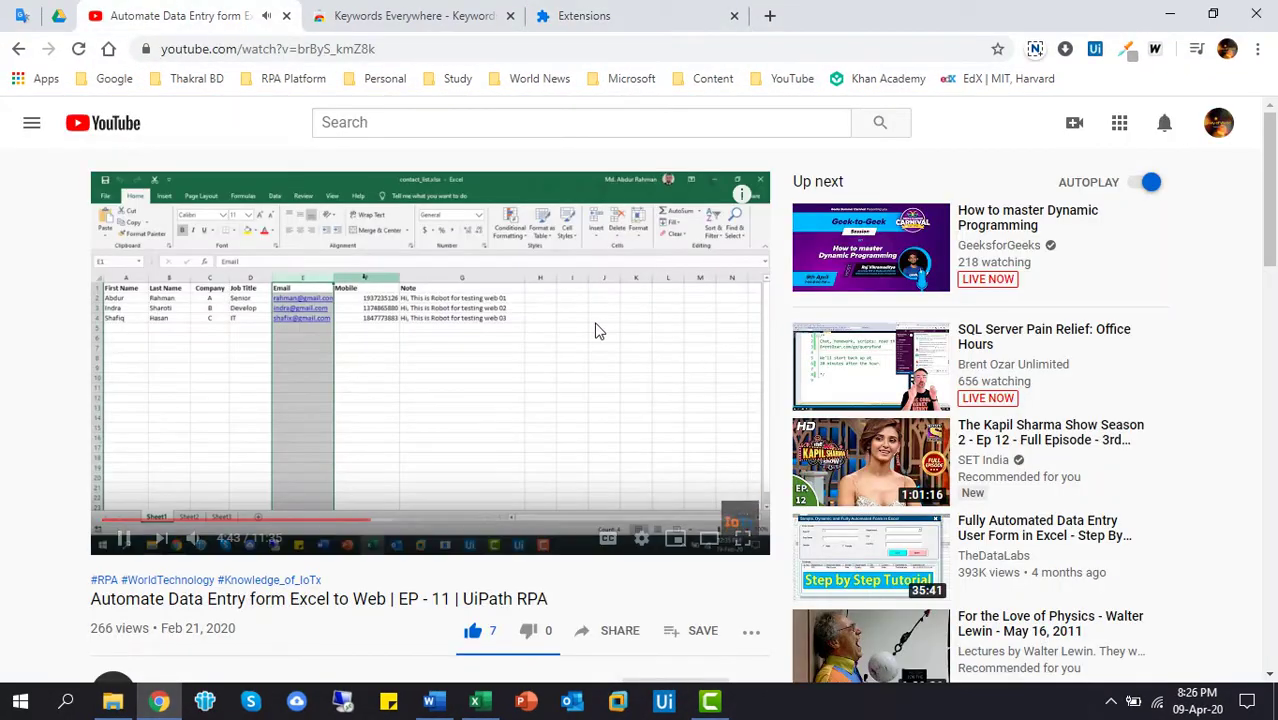
click(533, 361)
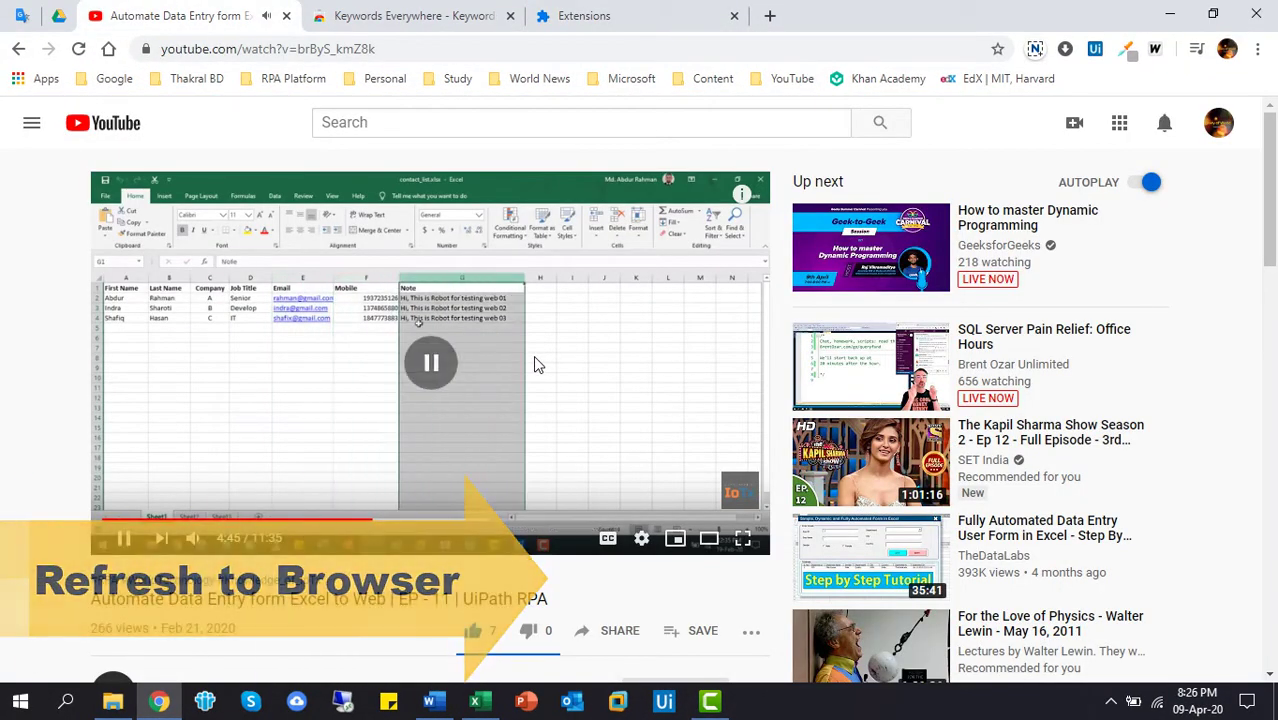
click(78, 49)
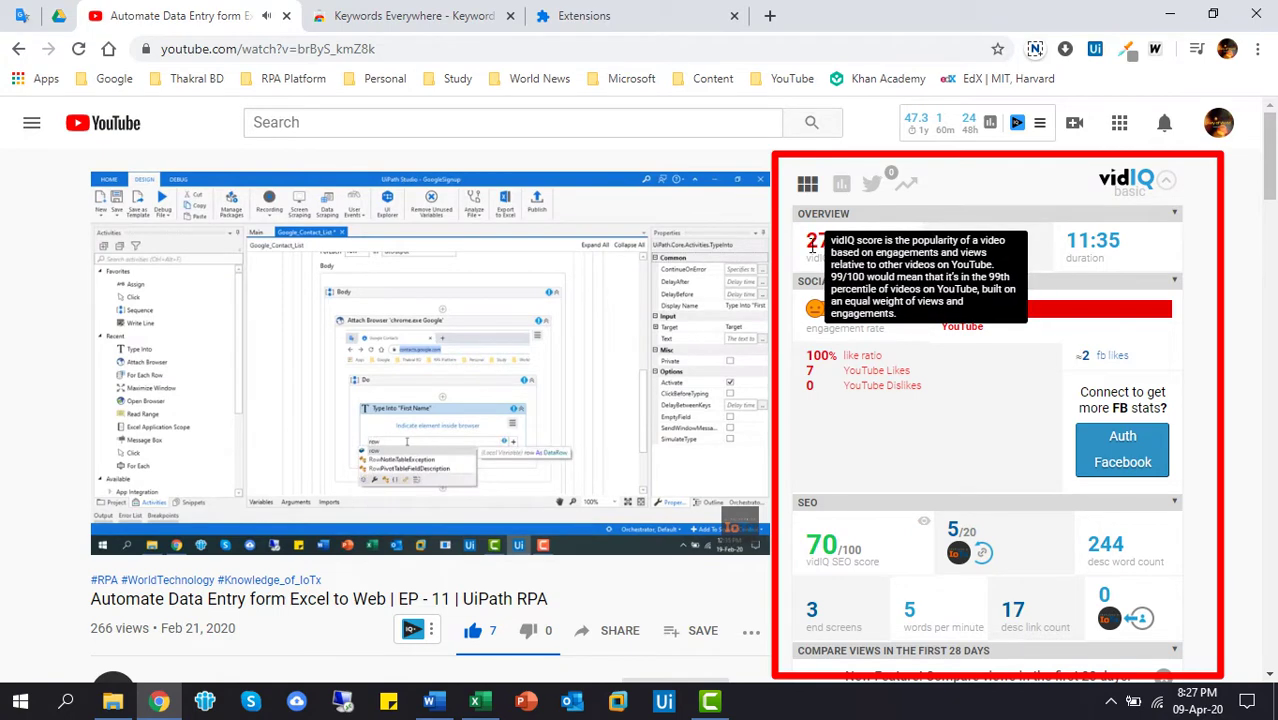
Step: Examine the vidIQ statistics beside the video: vidIQ score, engagement rate, SEO score, description word count, optimization checklist and video tags
mouse_move(848, 260)
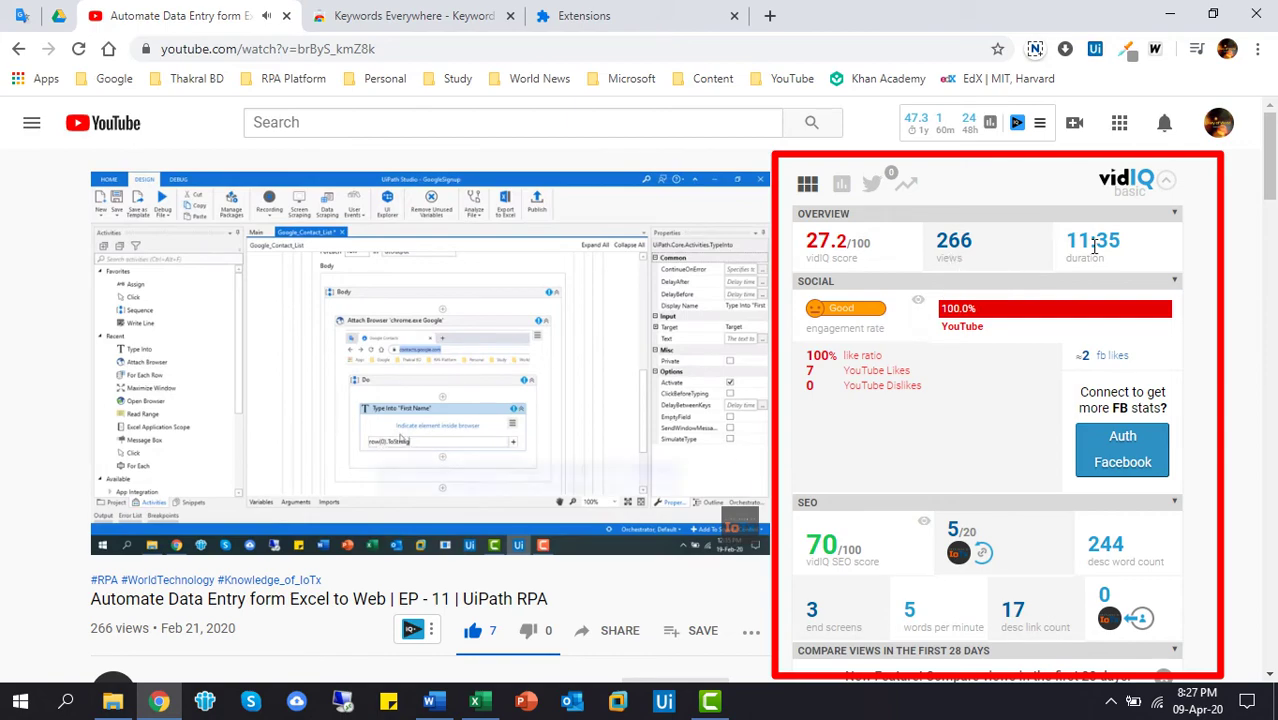
mouse_move(838, 320)
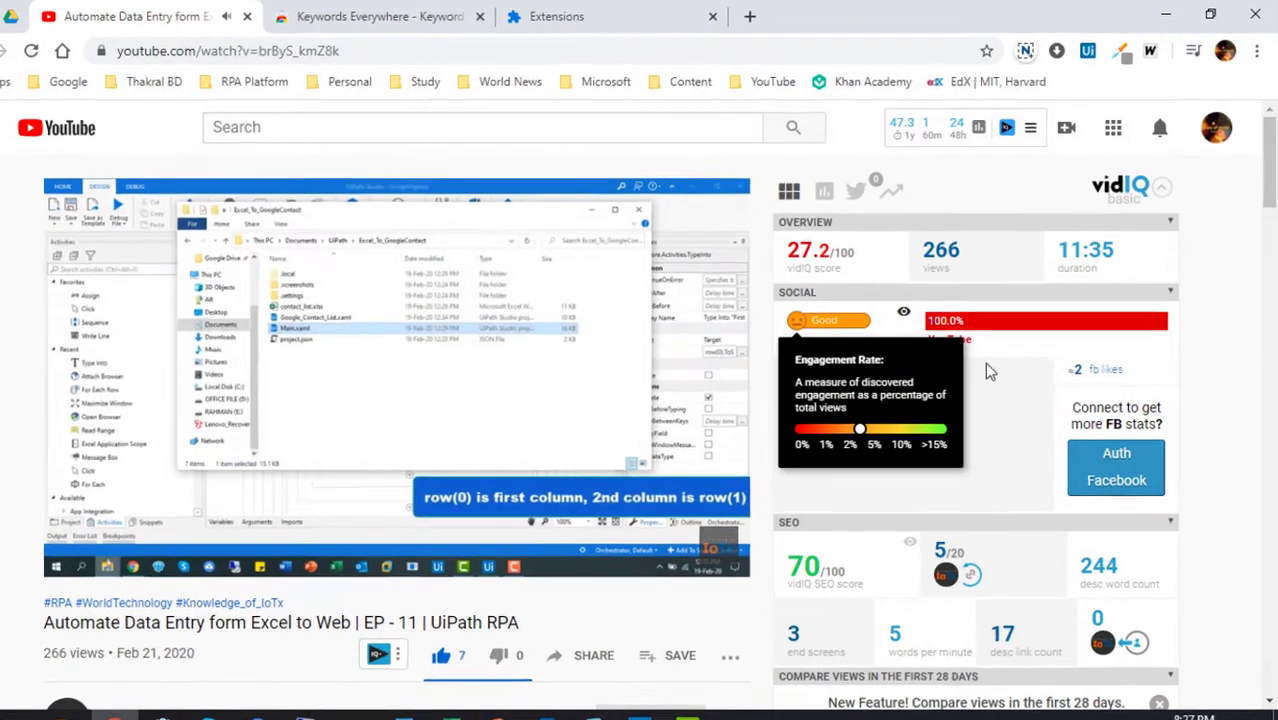
mouse_move(998, 326)
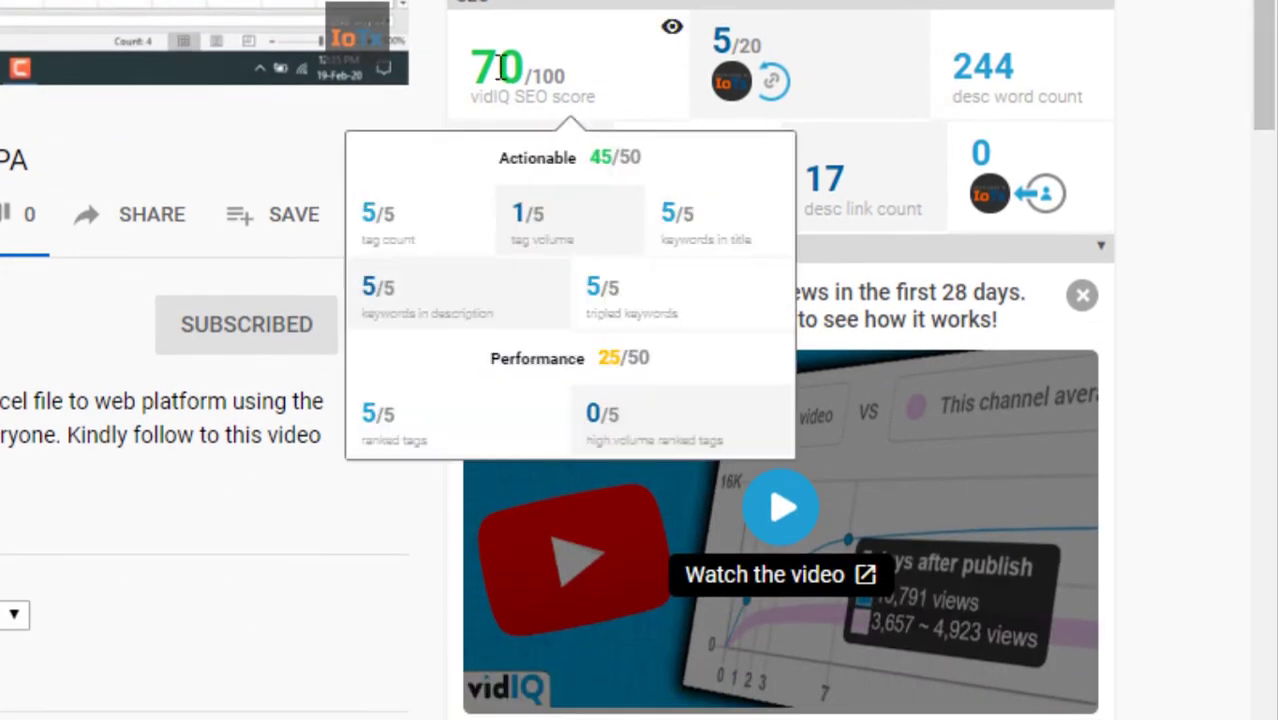
mouse_move(1068, 88)
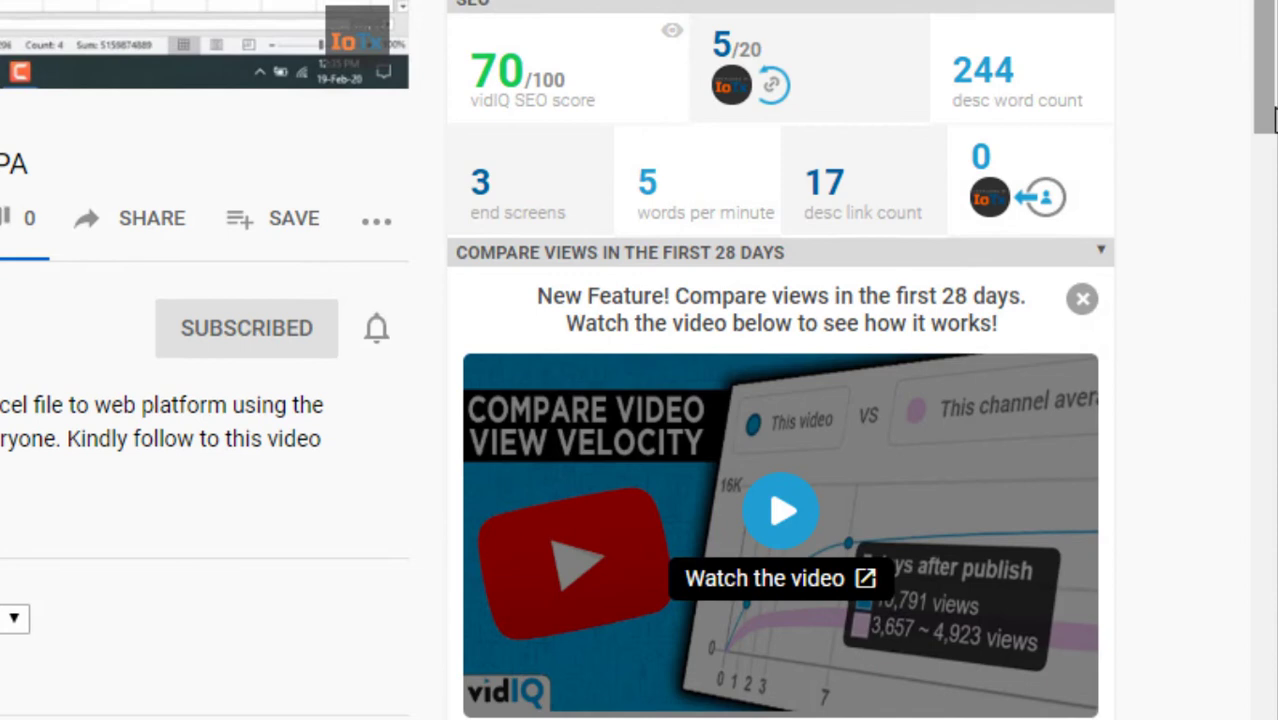
drag(1272, 118, 1270, 322)
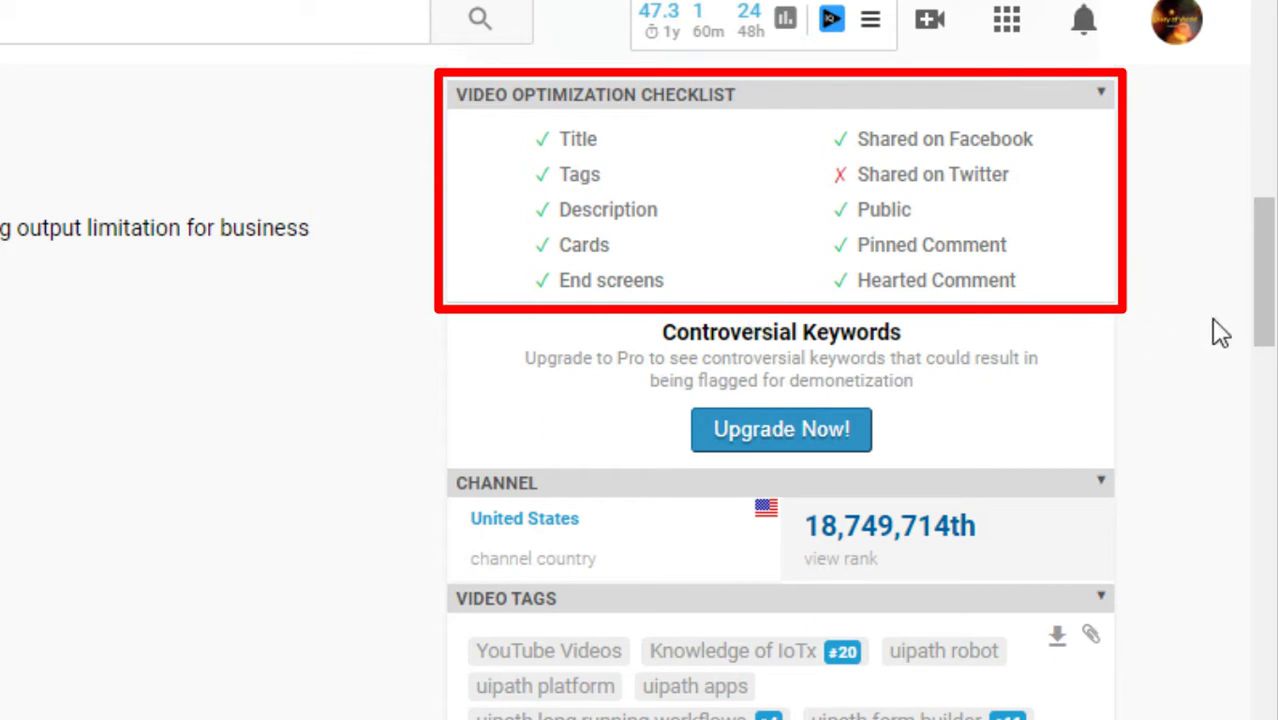
mouse_move(1270, 280)
mouse_down()
mouse_move(1272, 355)
mouse_move(1272, 328)
mouse_up()
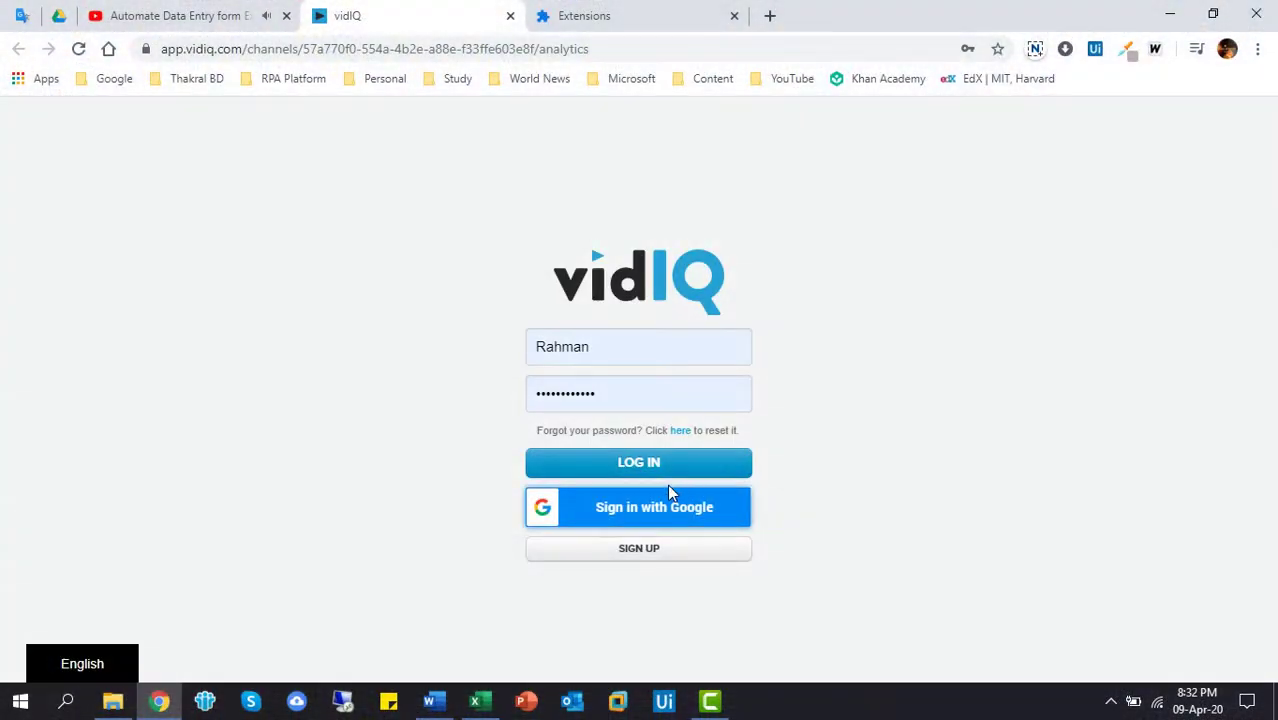
Step: Enter the account's e-mail address on the vidIQ login page and log in
click(657, 475)
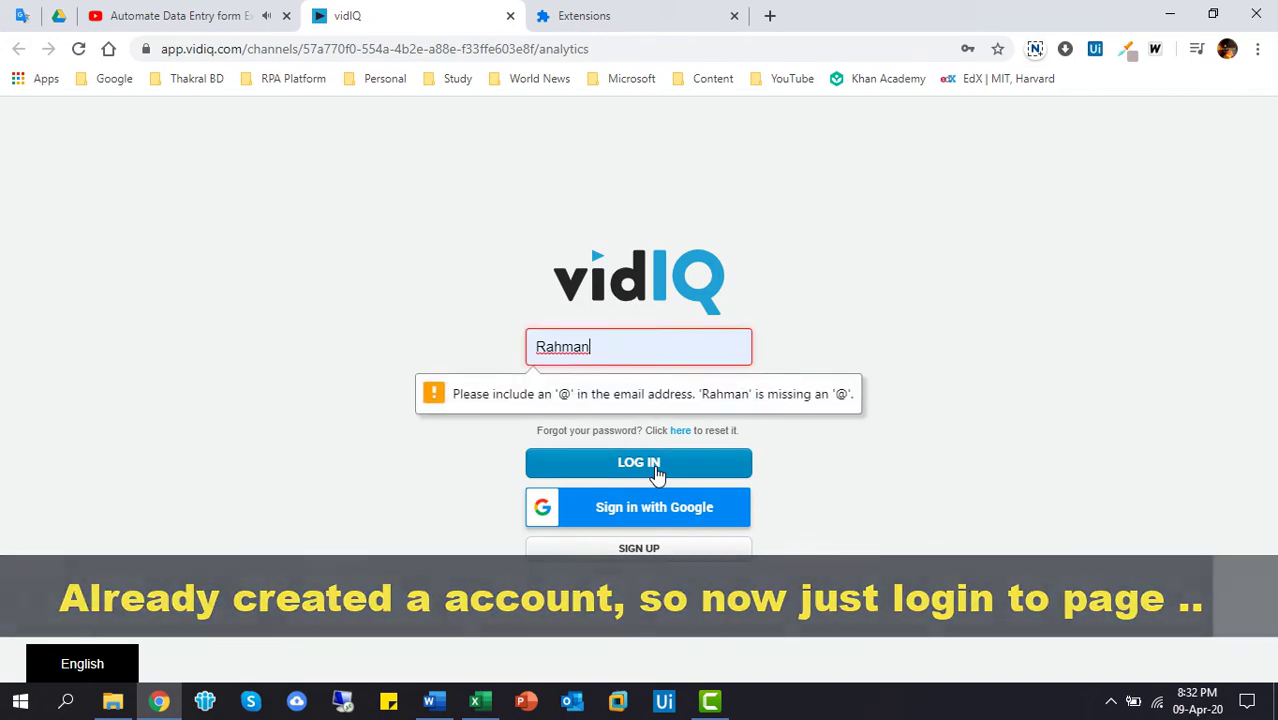
click(599, 360)
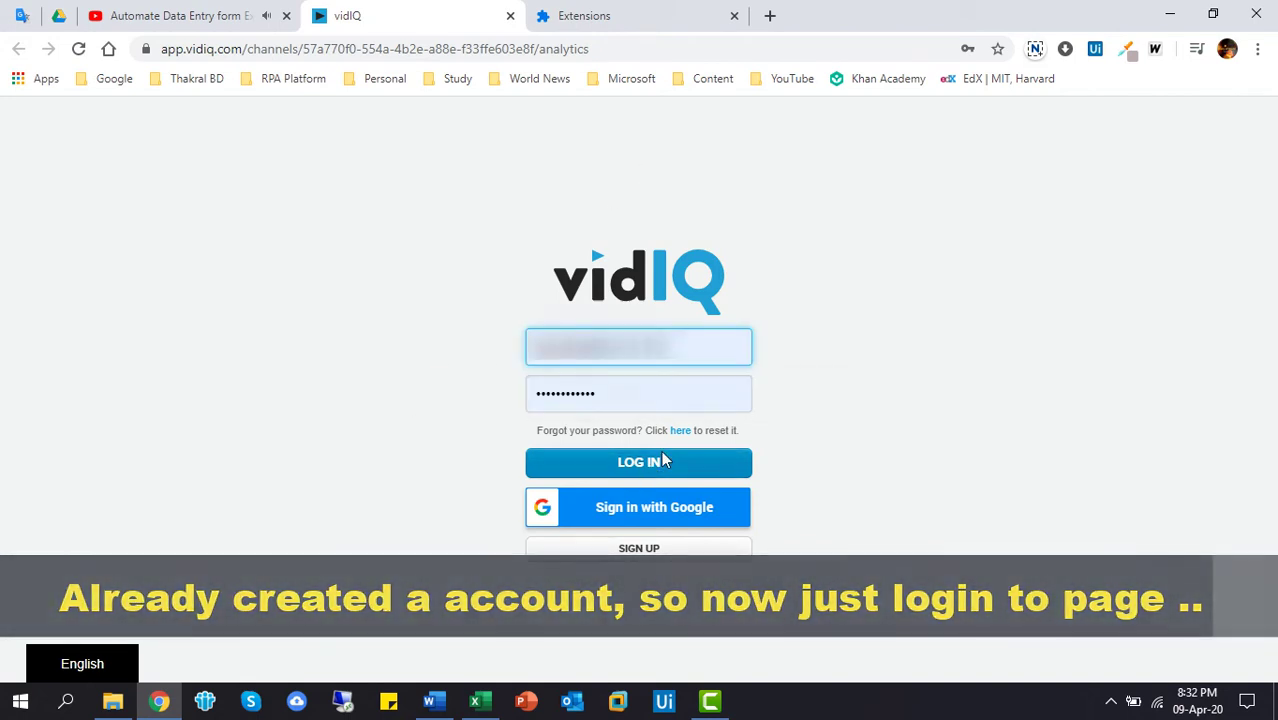
click(651, 465)
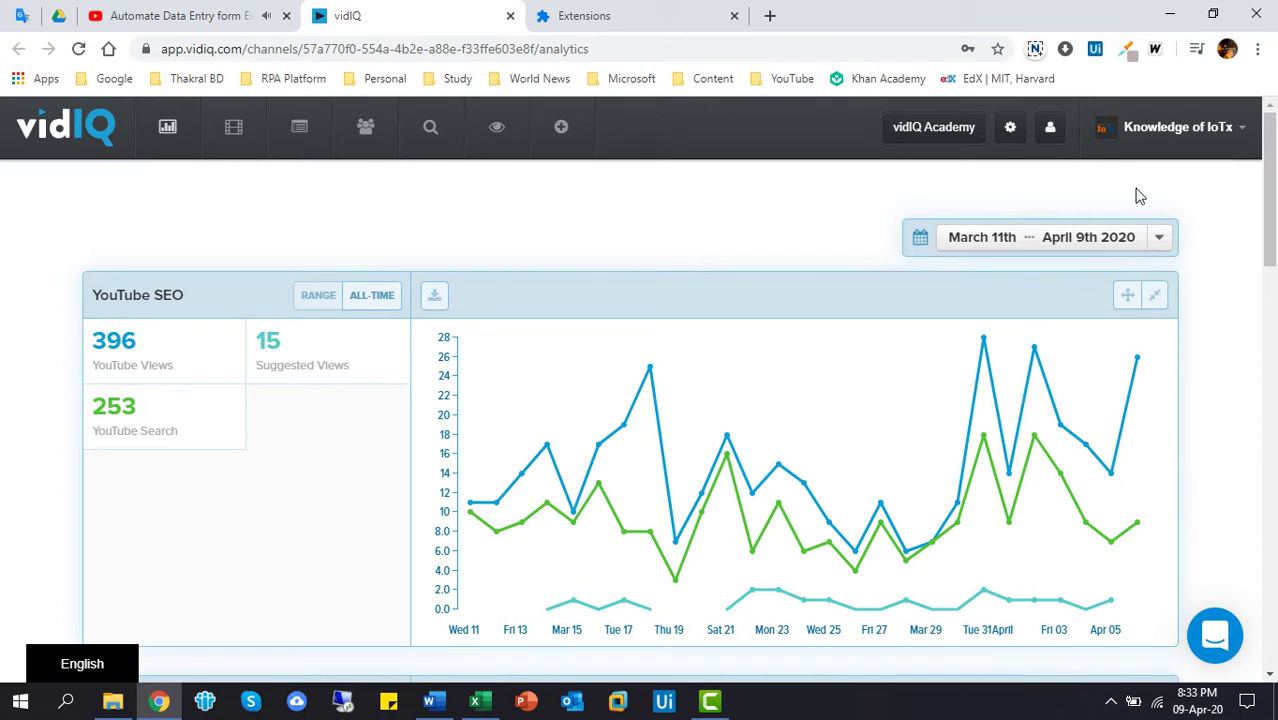
Step: Examine the channel's vidIQ analytics: the YouTube SEO and overview charts, demographics, top videos and top YouTube searches
scroll(1272, 178, down, 5)
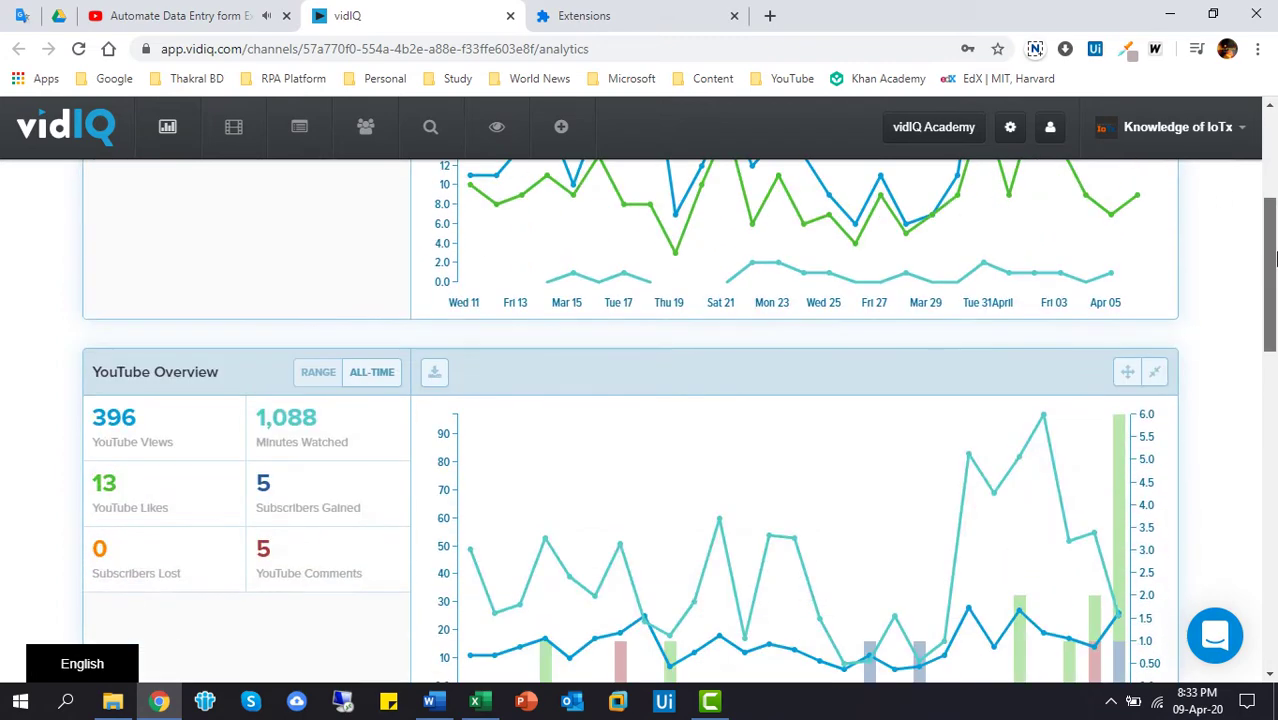
scroll(1274, 378, down, 3)
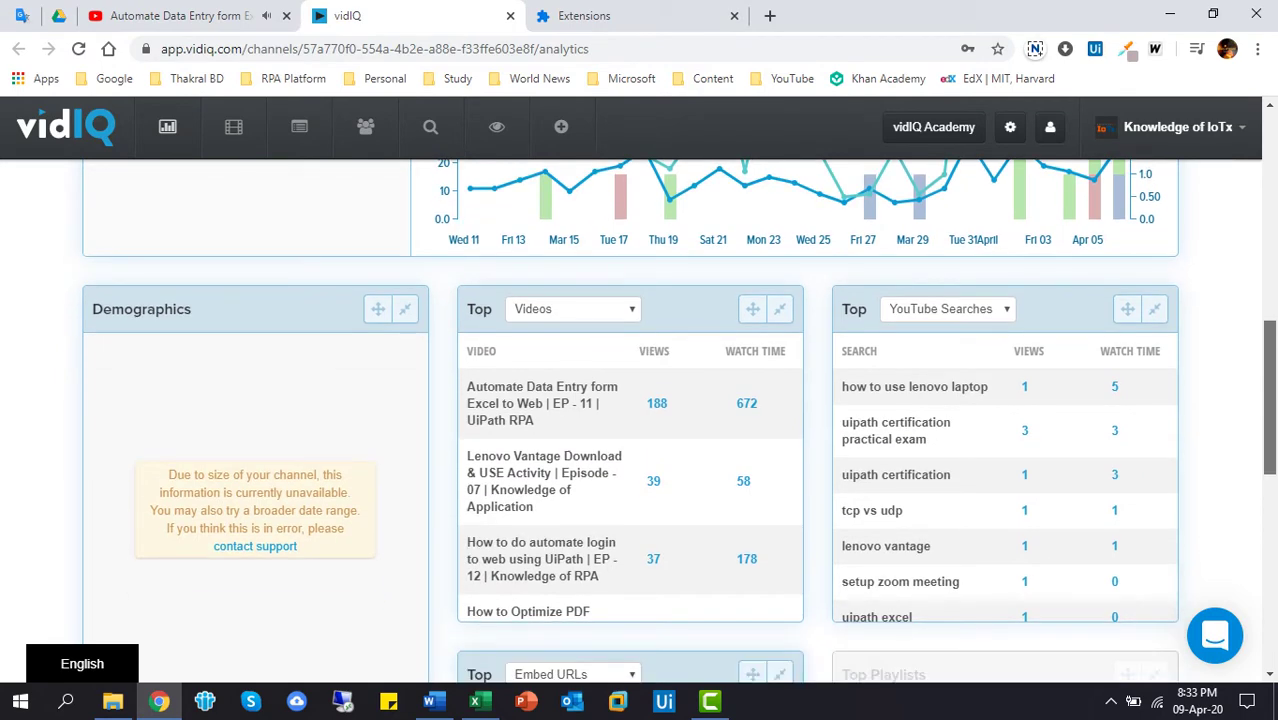
scroll(640, 400, down, 1)
scroll(1270, 415, down, 5)
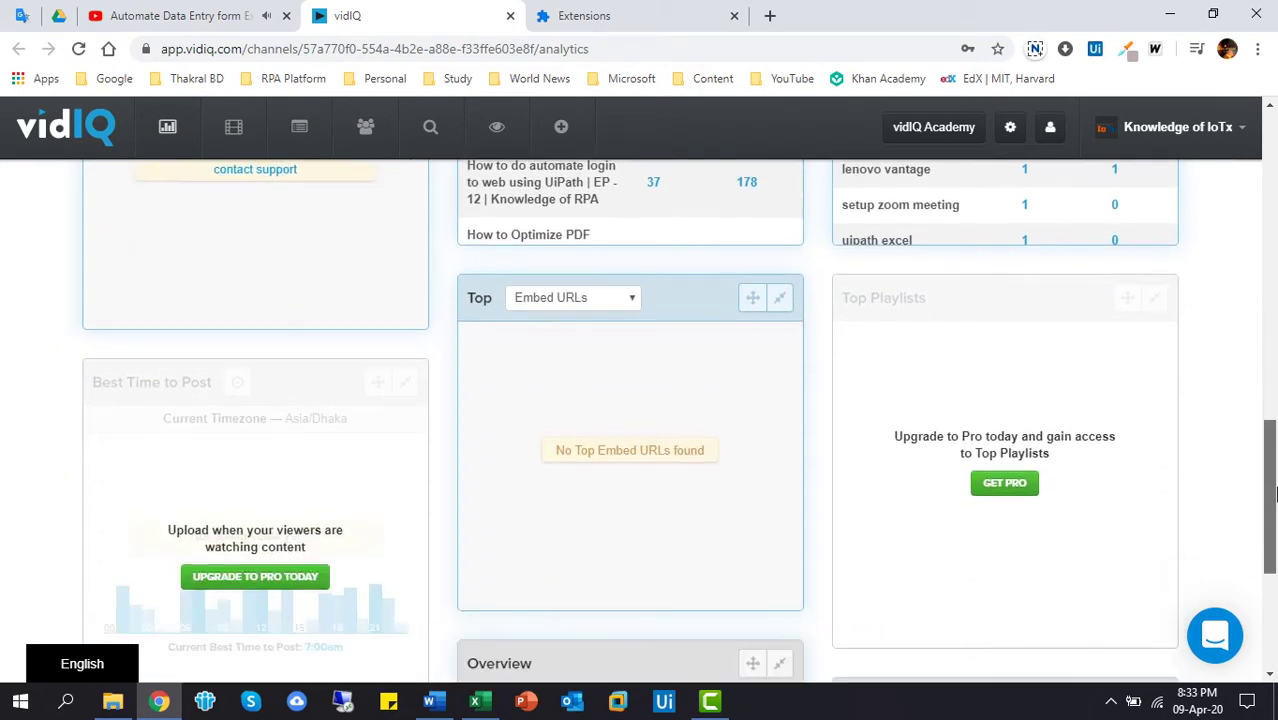
drag(1270, 520, 1275, 50)
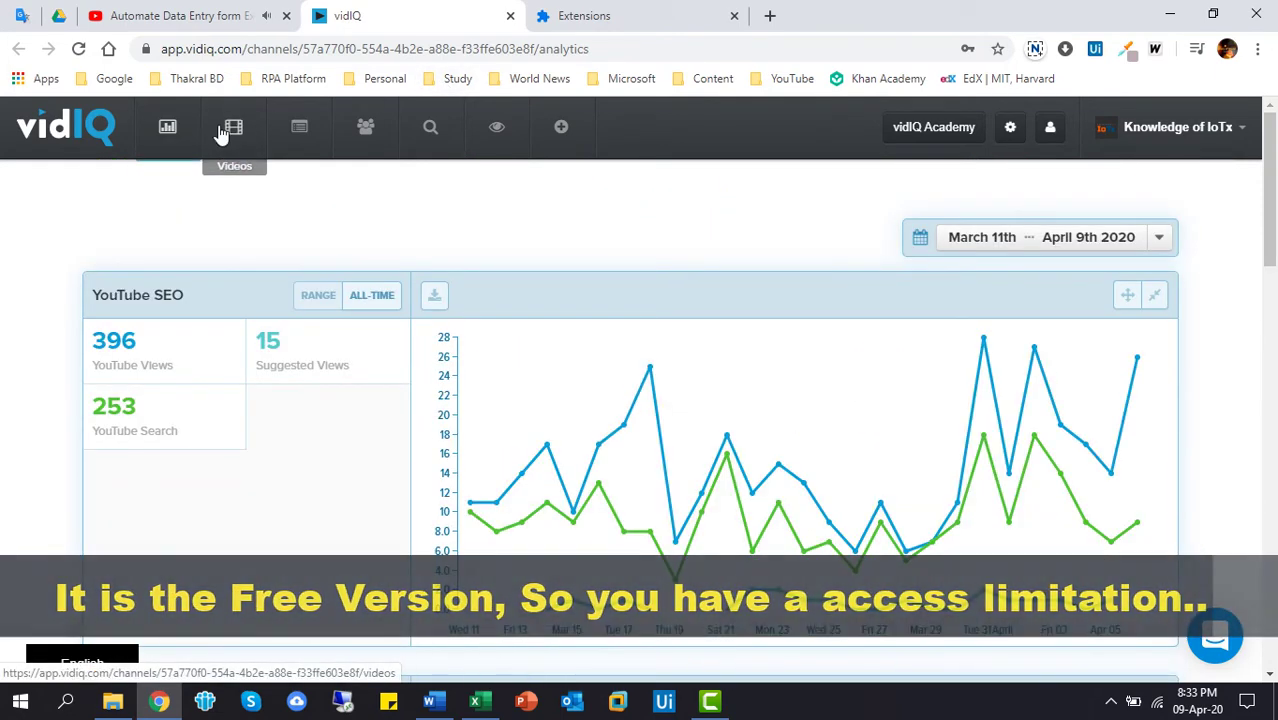
Step: Open the channel's Videos list in vidIQ and review the tag, view, like and comment figures of each video
click(222, 132)
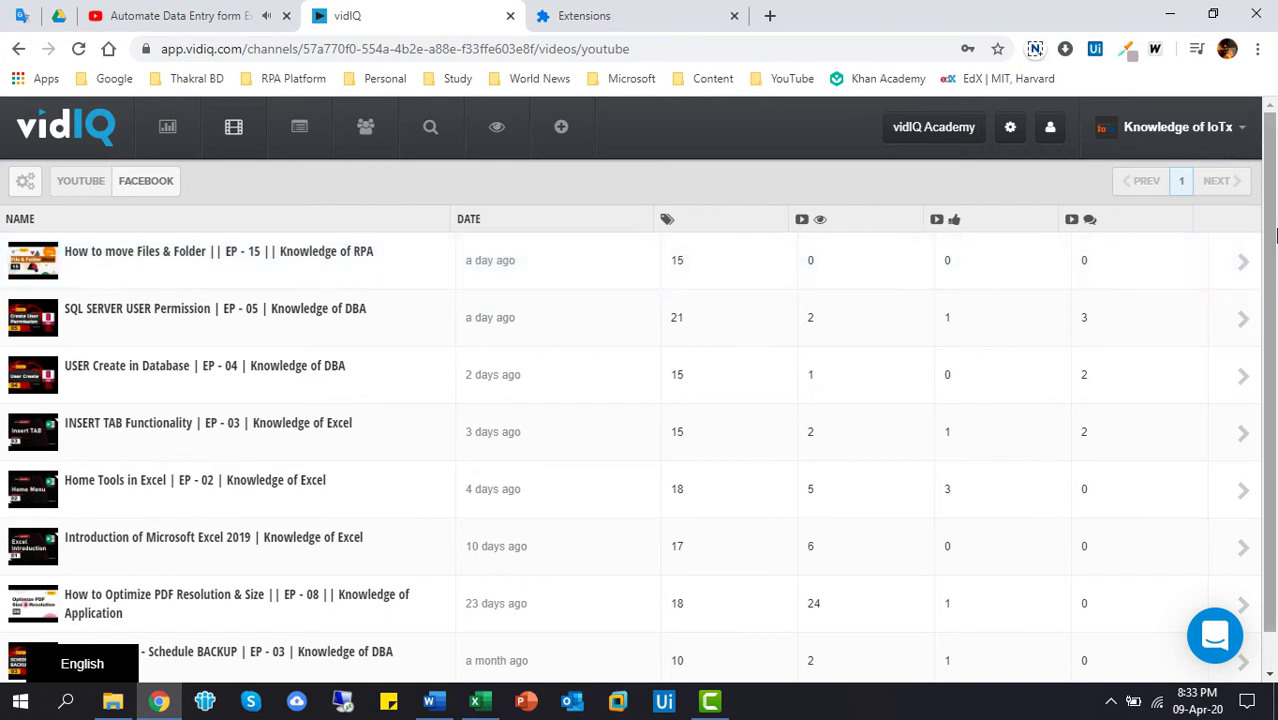
scroll(1274, 450, down, 1)
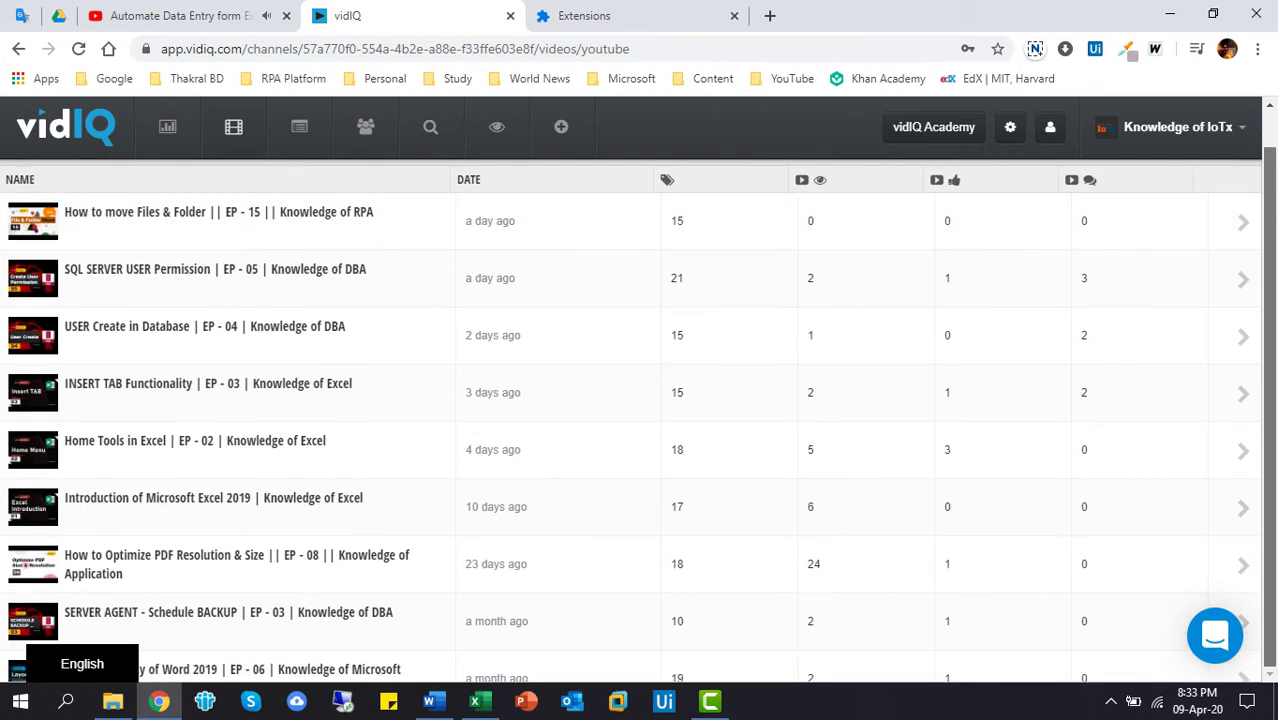
Step: Look over the channel's Videos list again and check the channel's account options for adding a channel or logging out
scroll(1274, 435, up, 1)
scroll(1274, 435, down, 1)
scroll(1274, 226, up, 1)
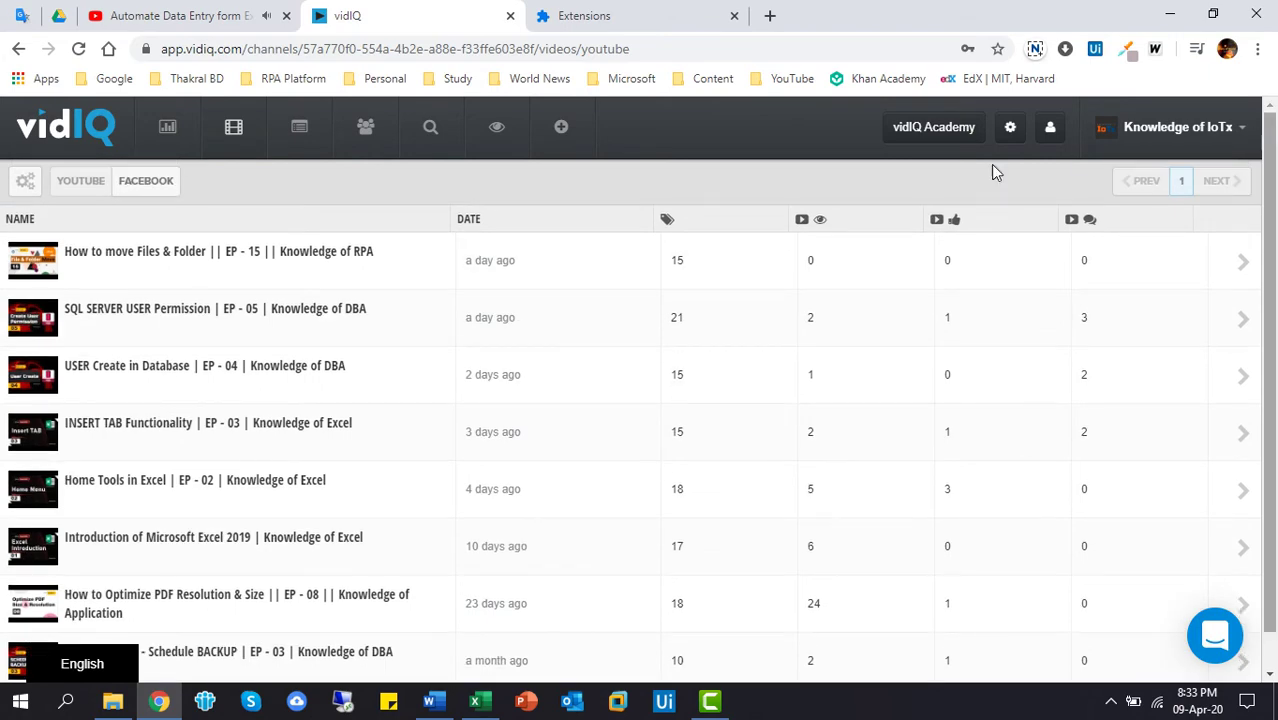
click(1214, 127)
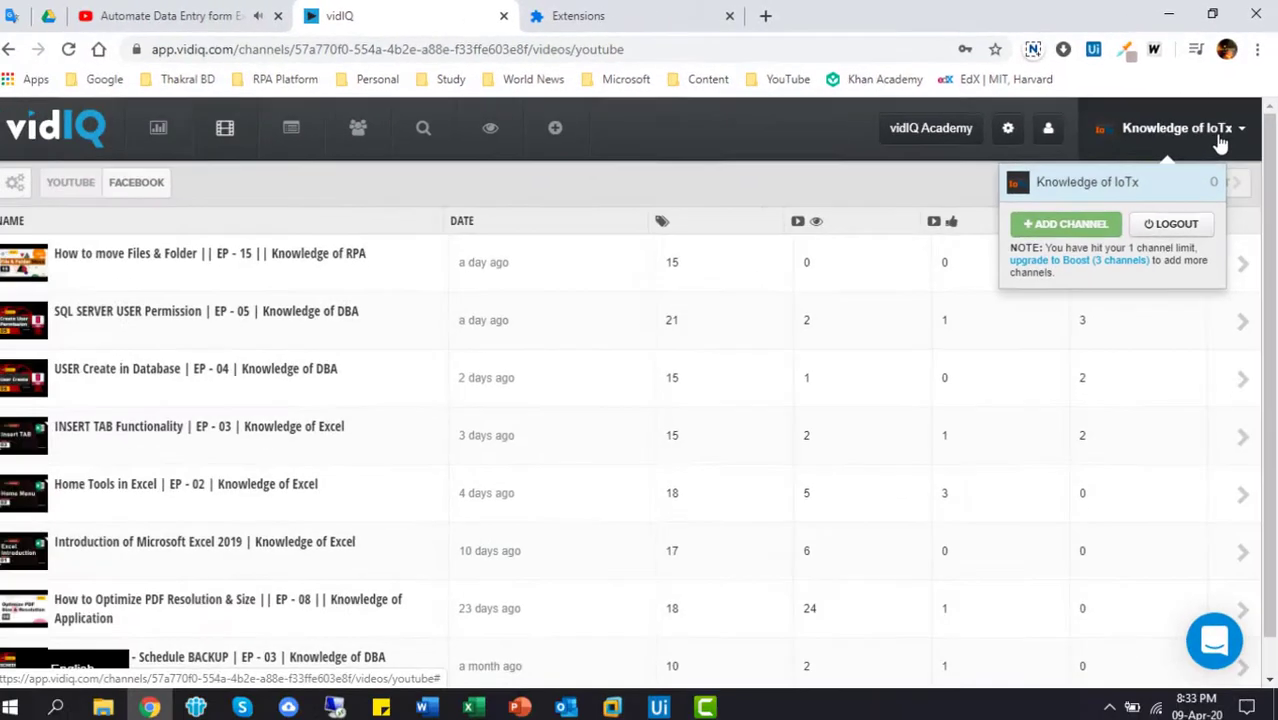
click(1160, 248)
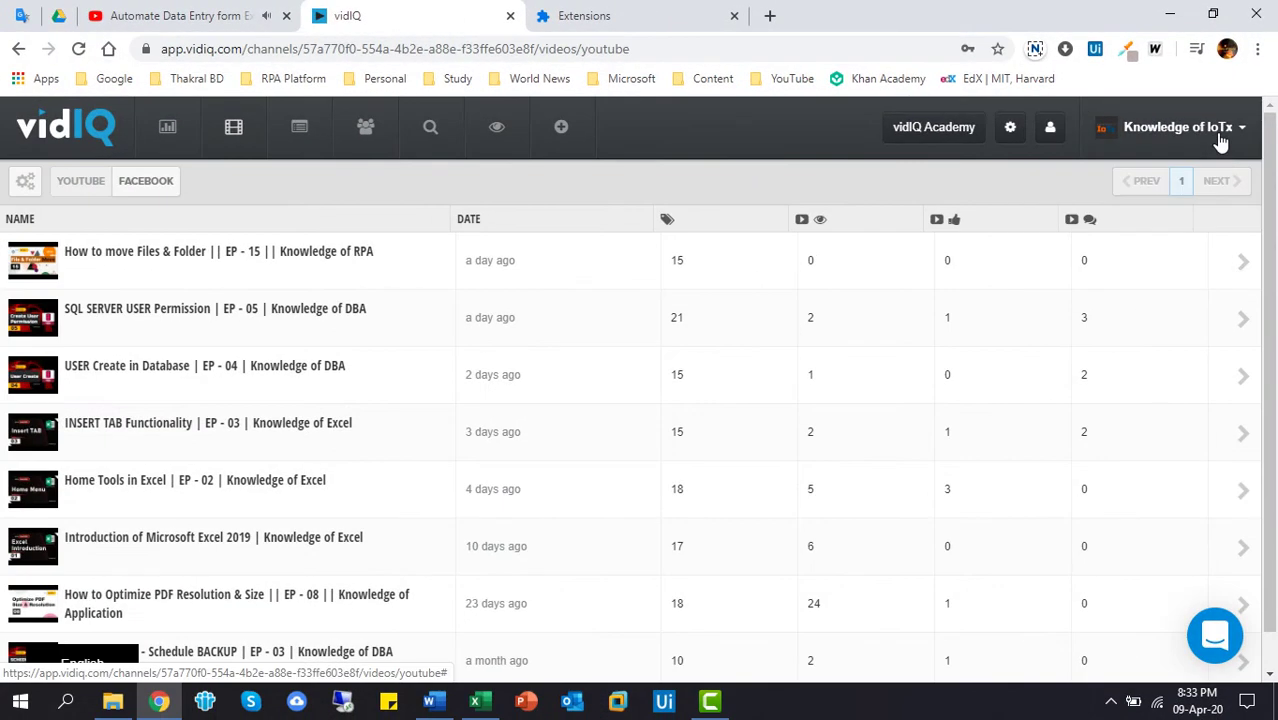
Step: Check the Descriptions page, and view the channel's account options from the analytics page
click(301, 130)
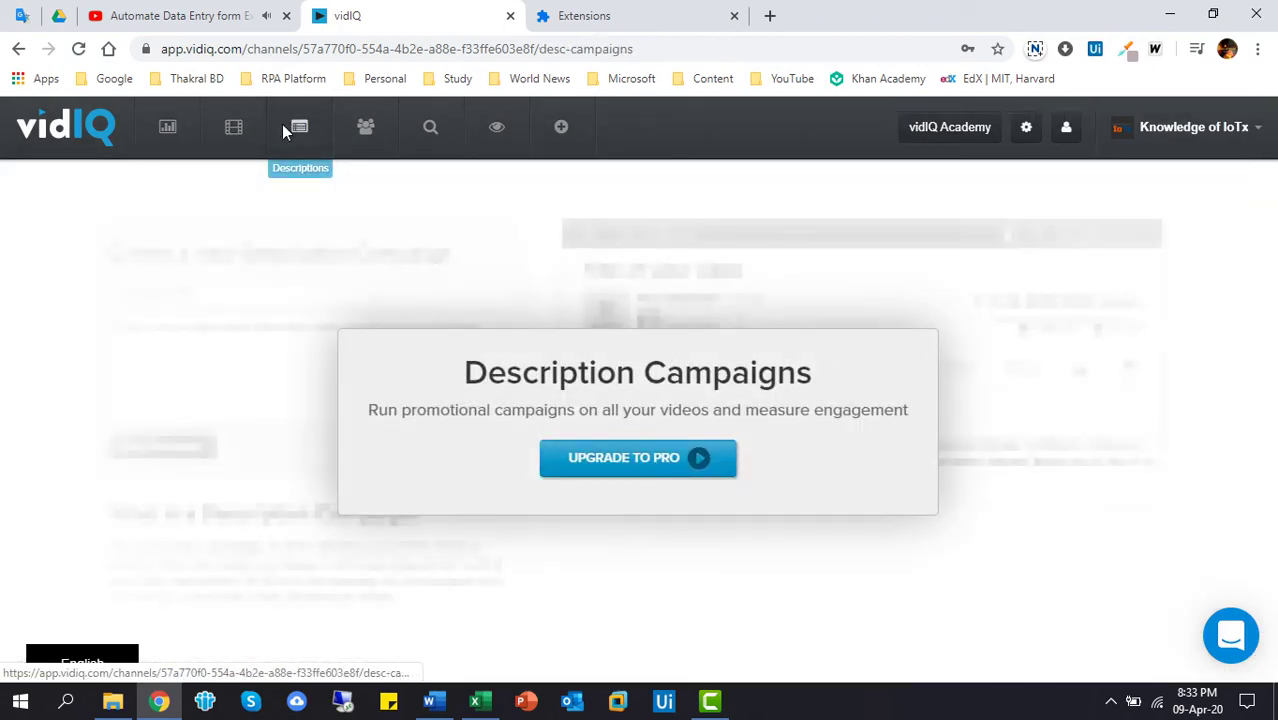
click(165, 136)
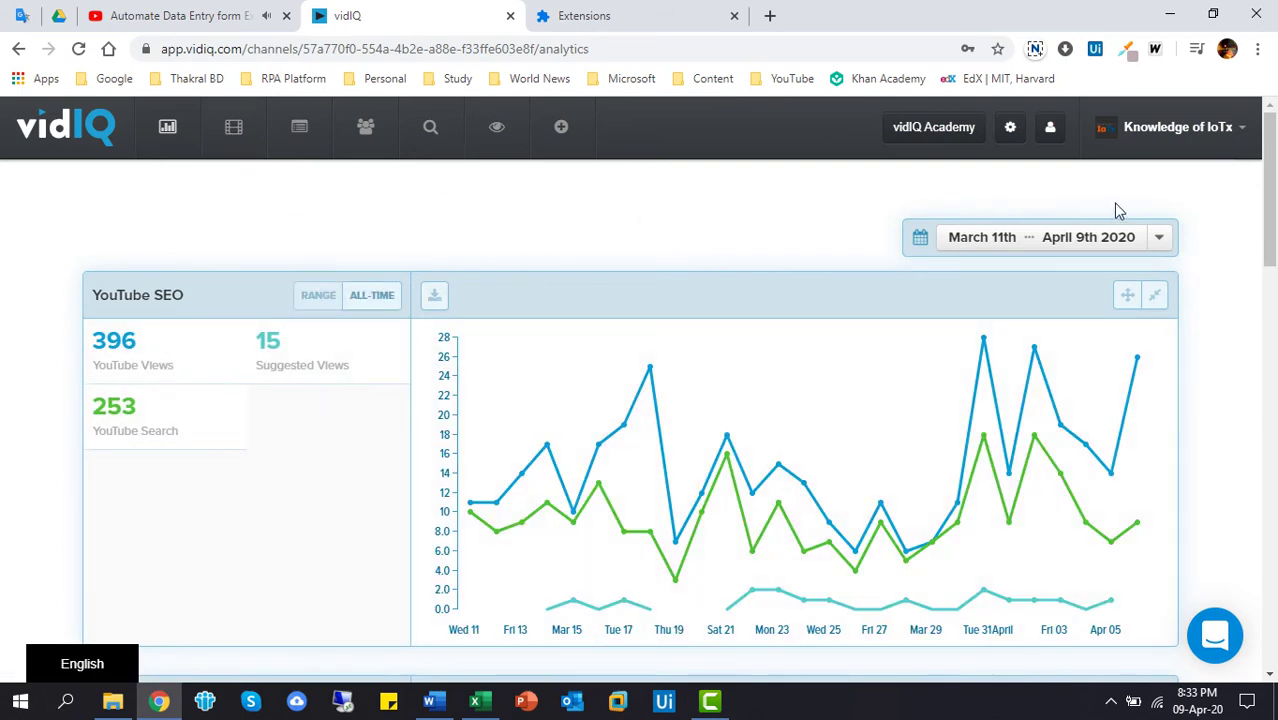
click(1199, 140)
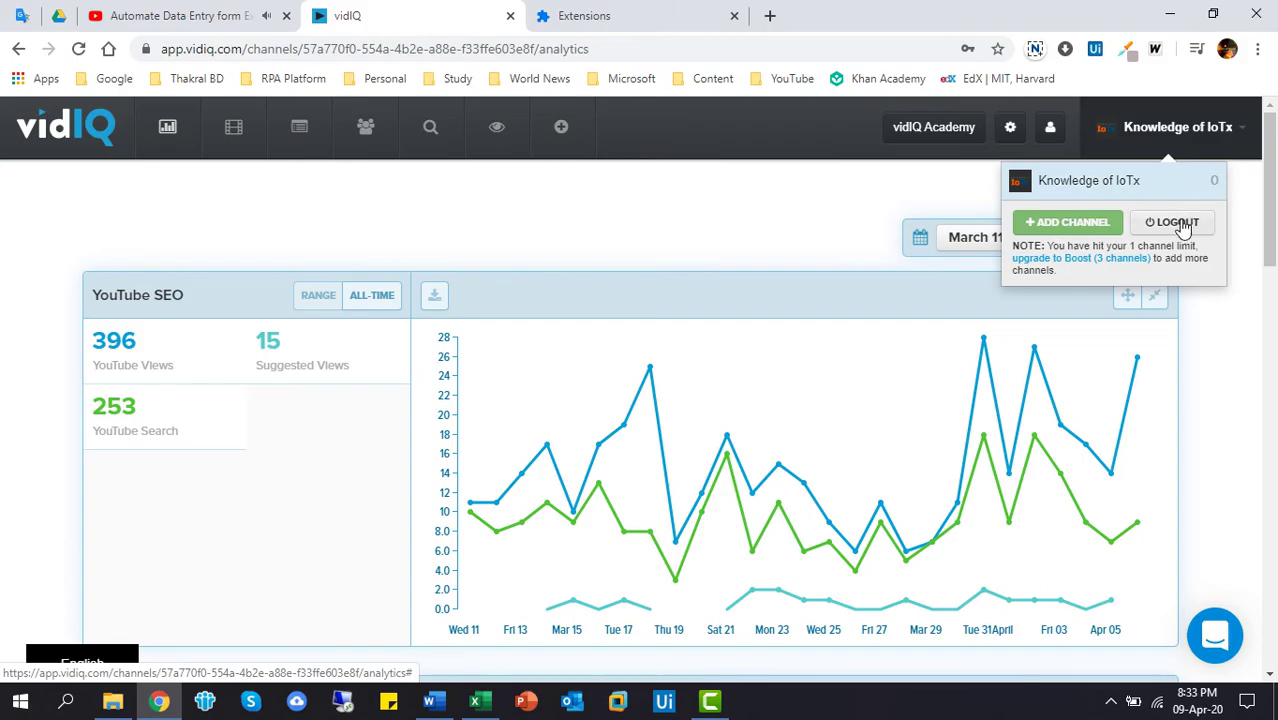